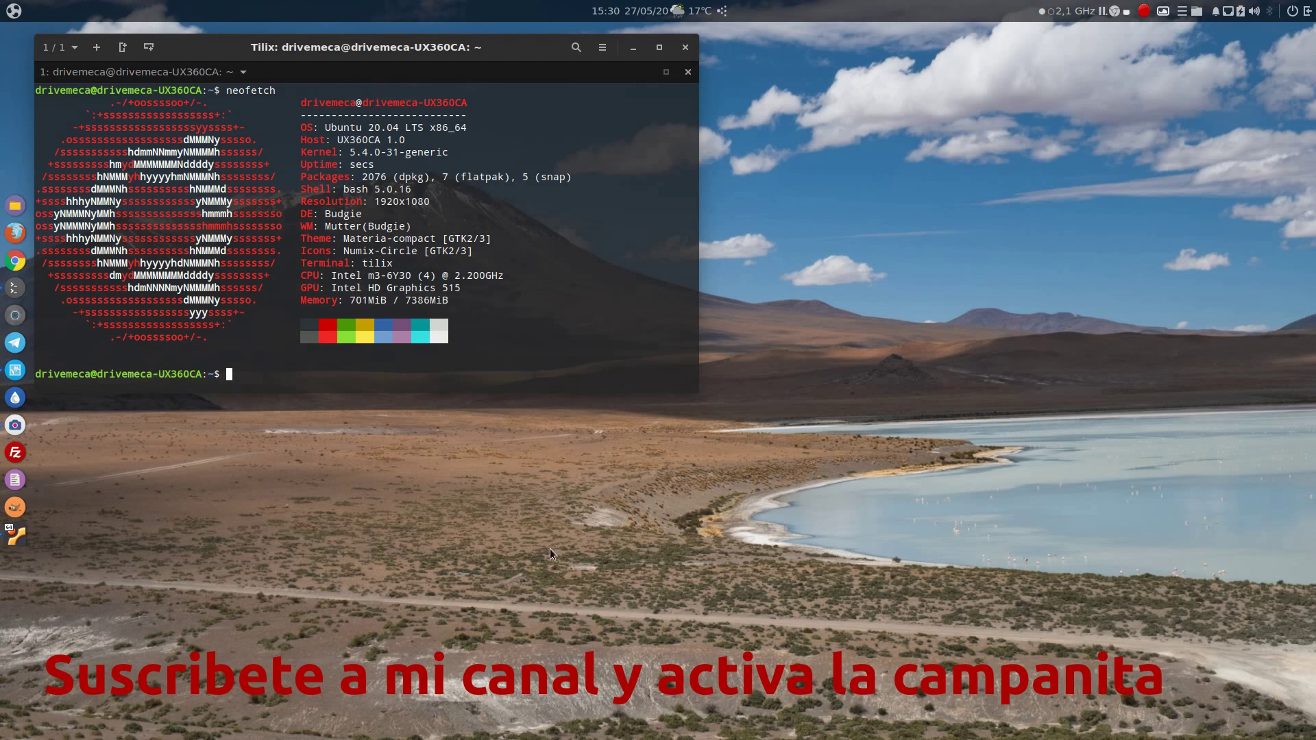
Check the host's neofetch output in Tilix, then bring the Ubuntu 20.04 VirtualBox window forward.
click(21, 508)
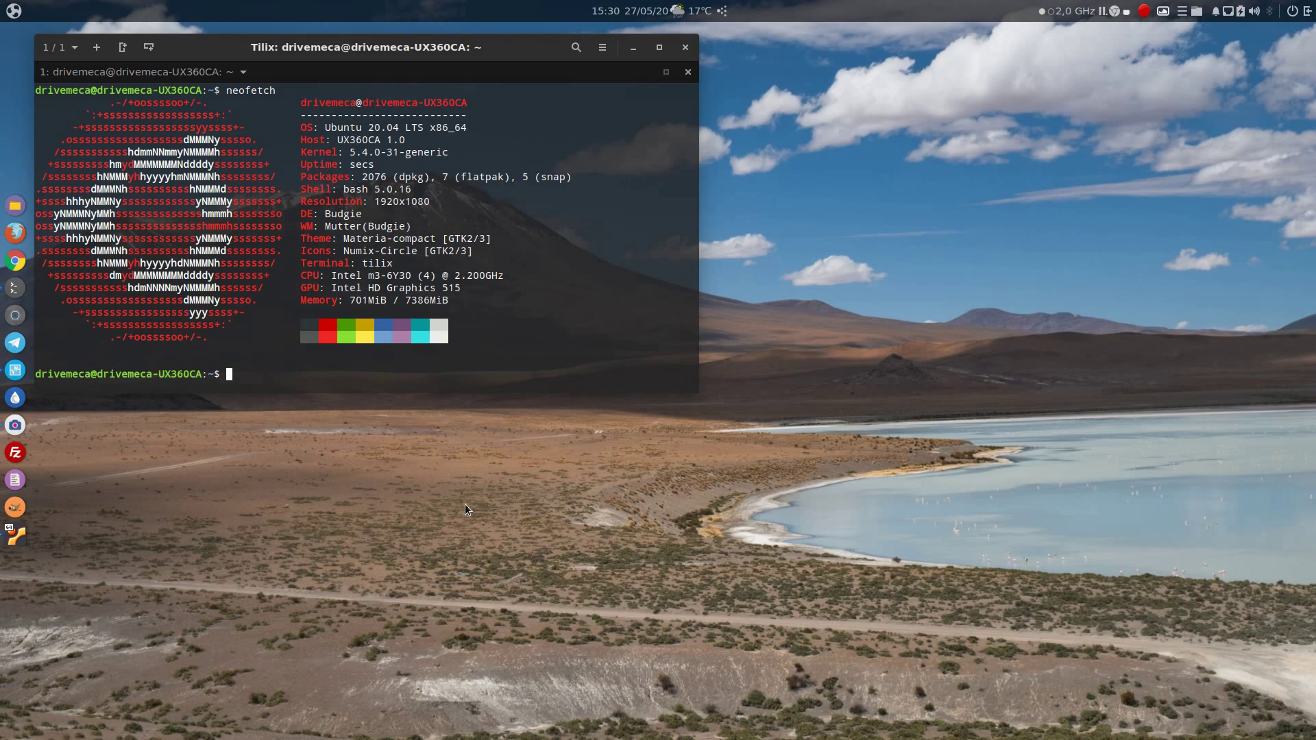
click(24, 538)
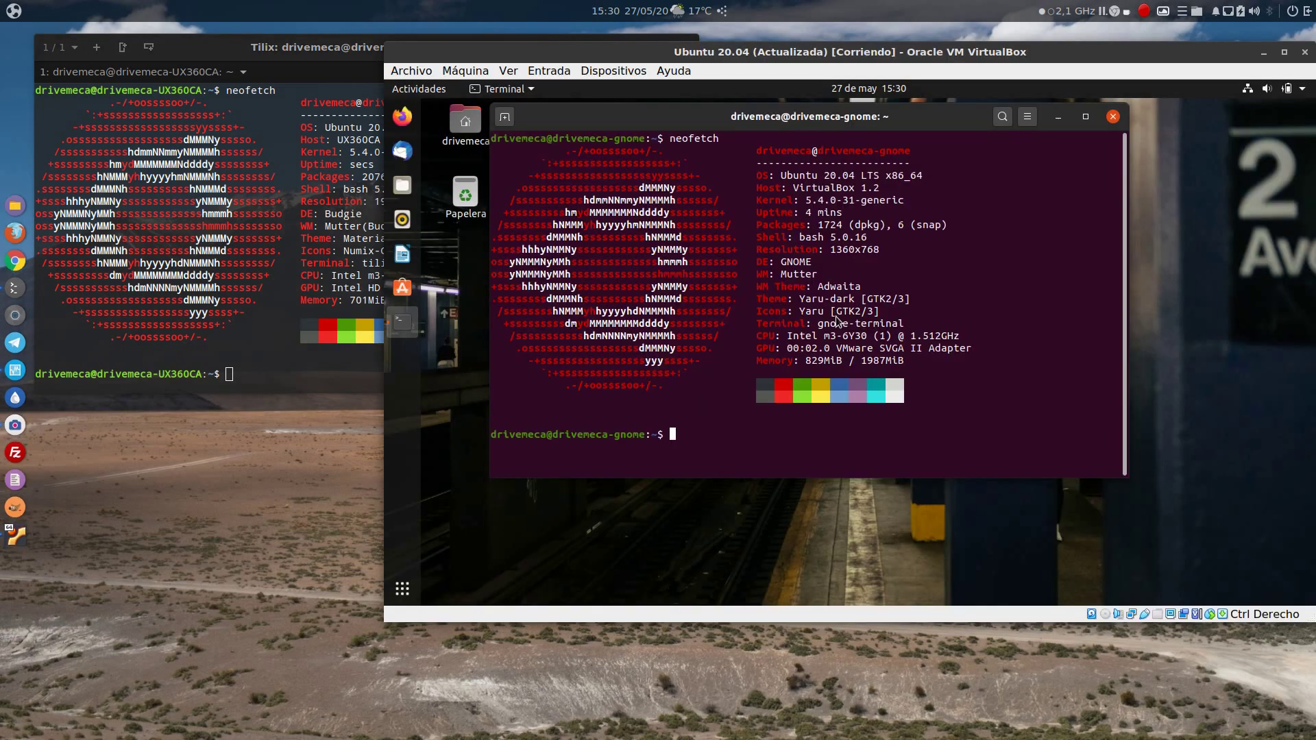
Switch the Ubuntu 20.04 VM to full-screen mode with Host+F and dismiss the notice.
key(Control_R+f)
key(Return)
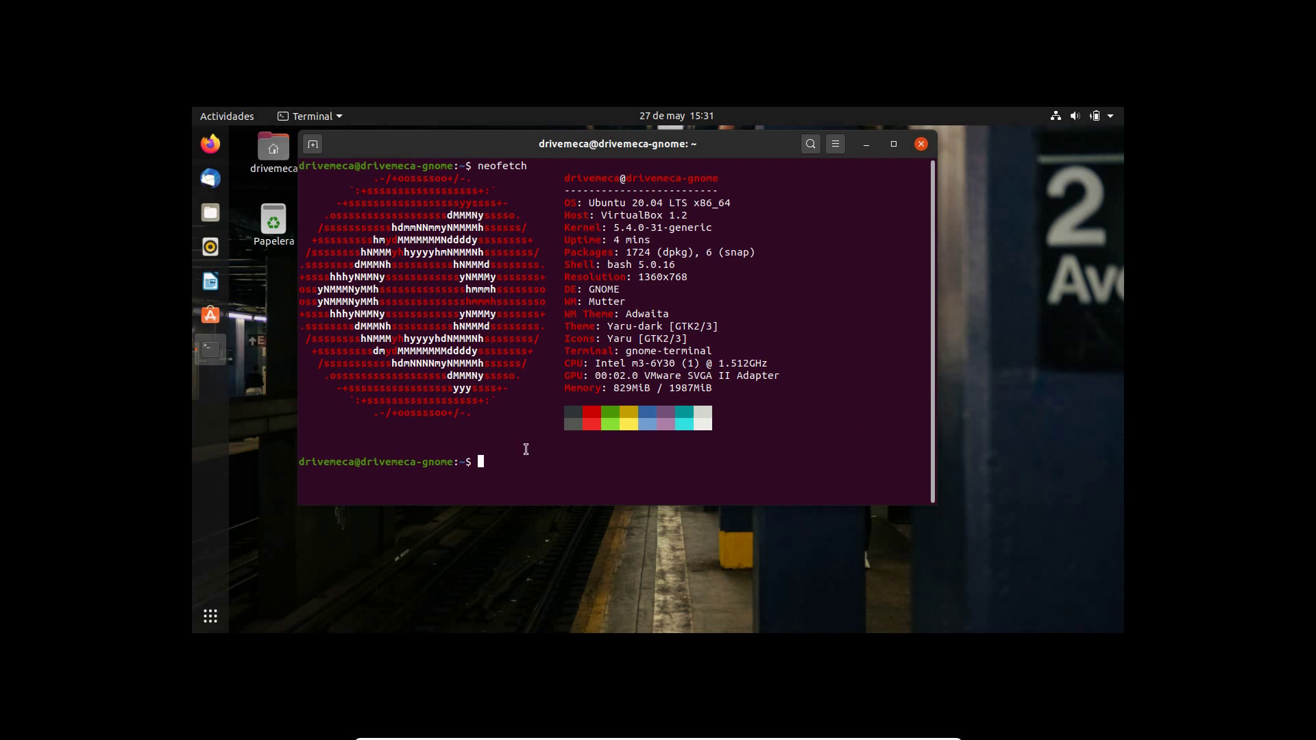
Search all applications for 'gim', then replace the search with 'graf'.
click(212, 618)
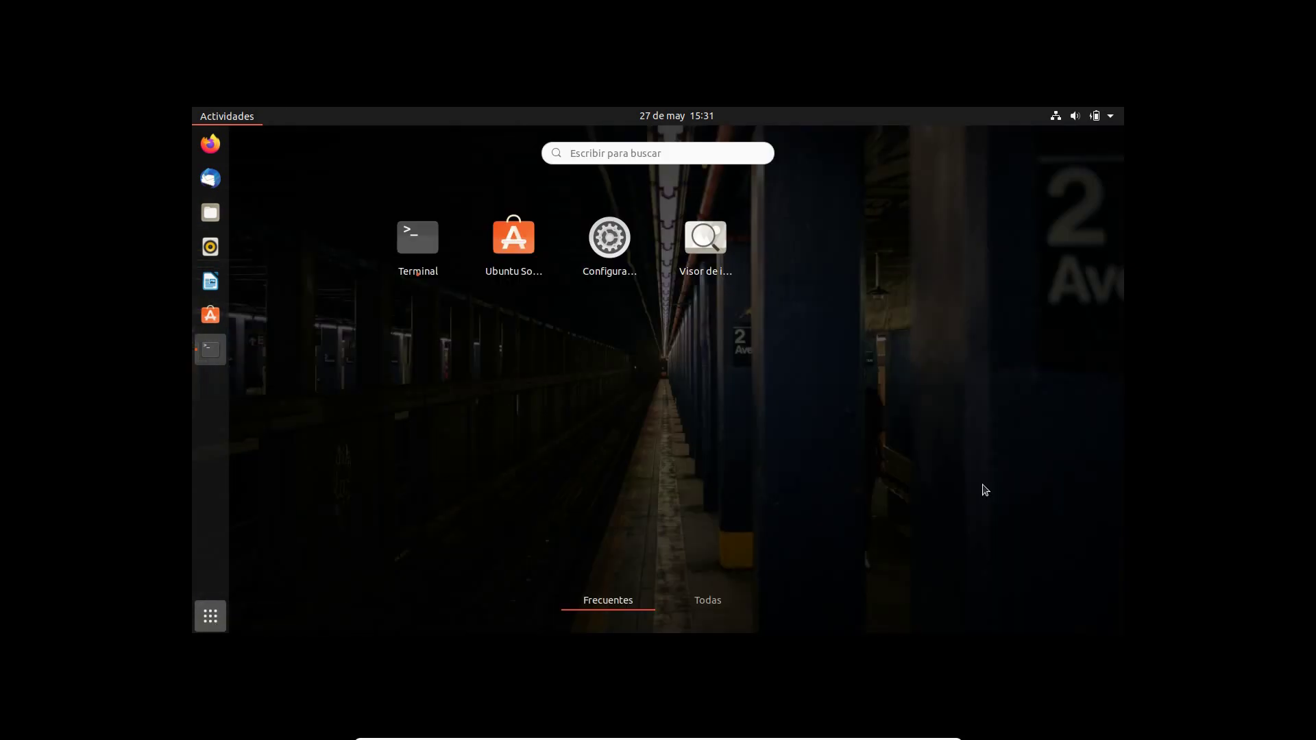
click(708, 602)
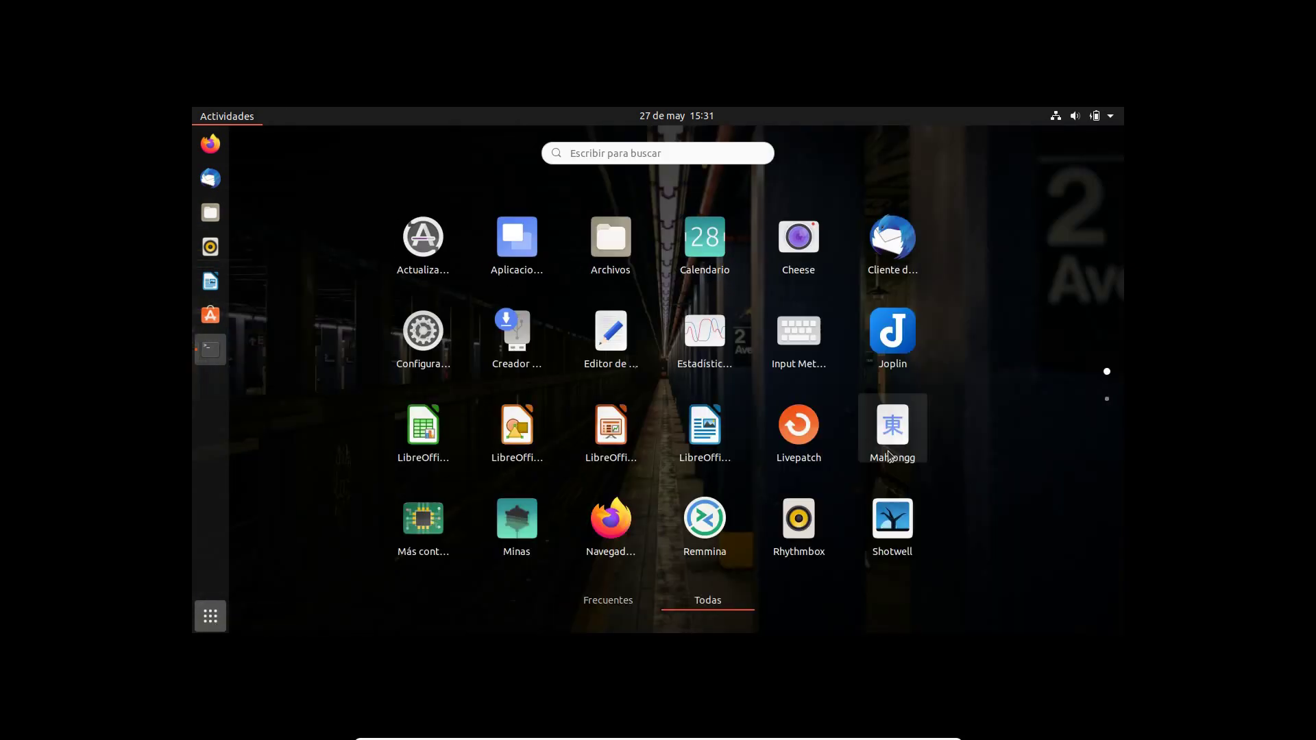
text(gim)
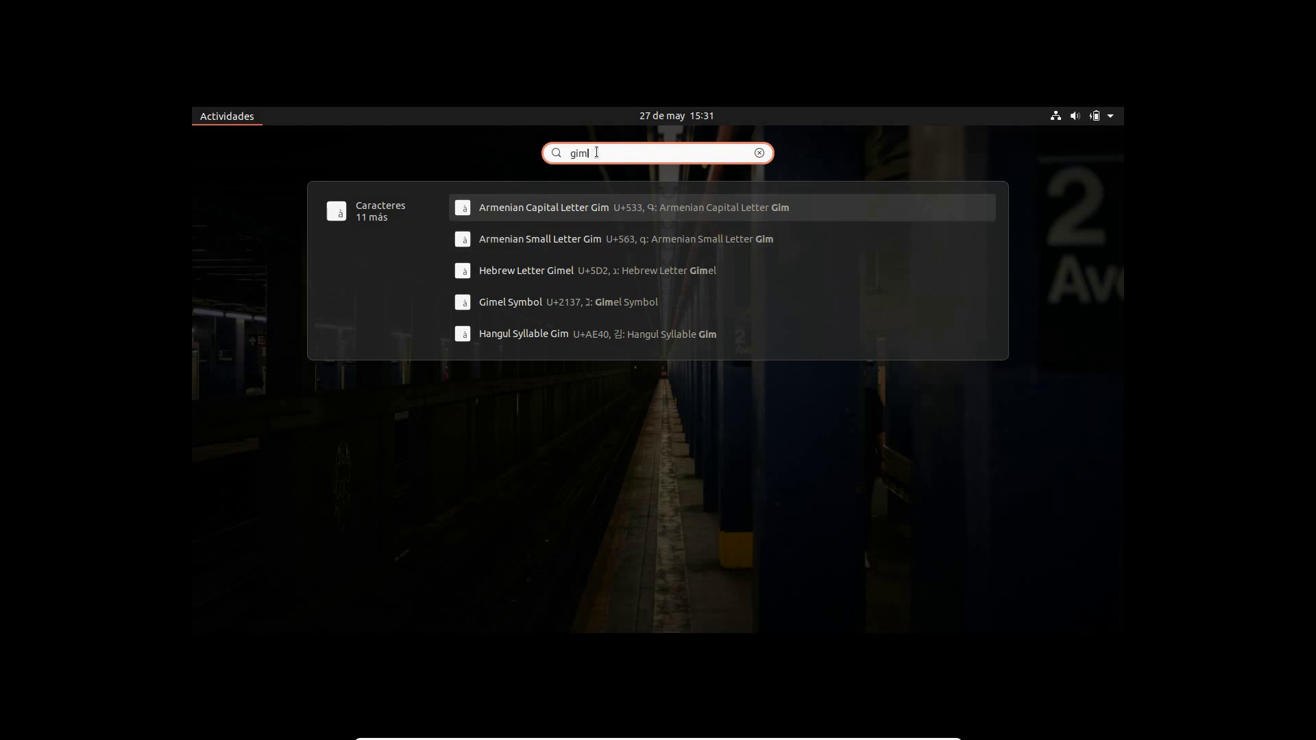
key(BackSpace)
key(BackSpace)
key(BackSpace)
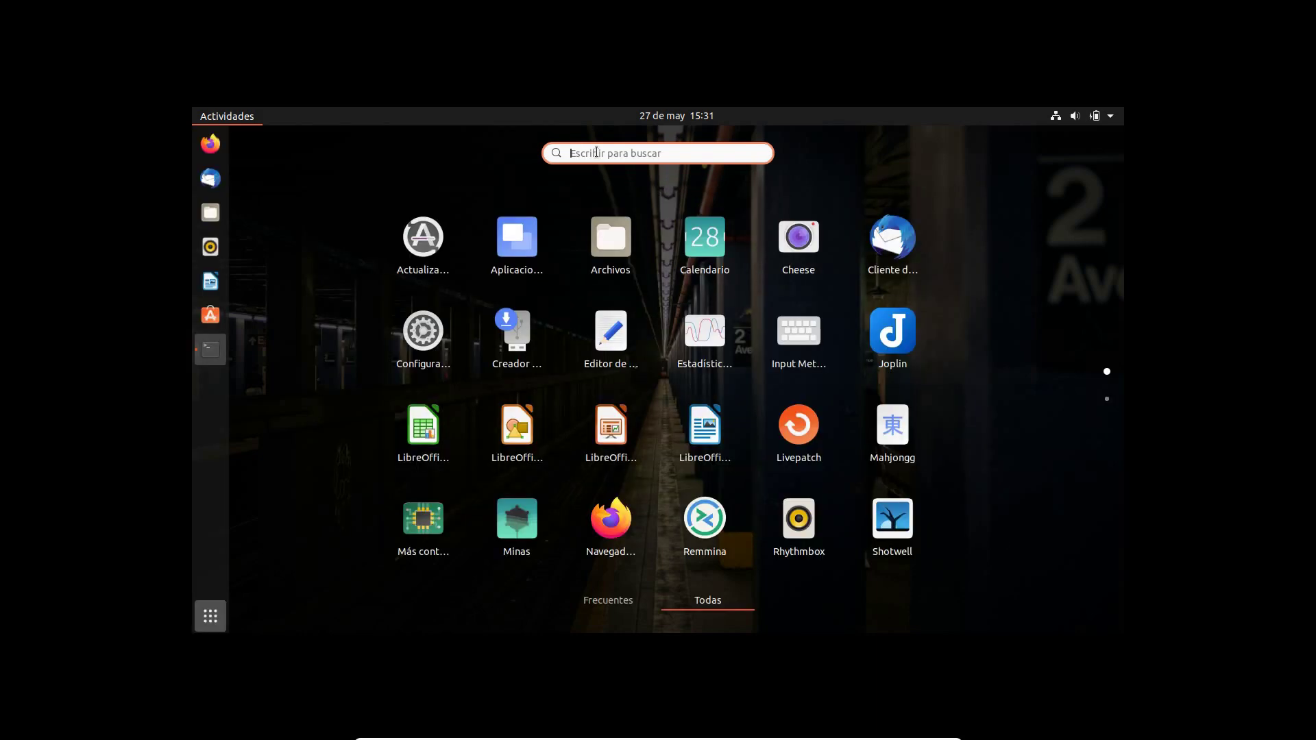
text(graf)
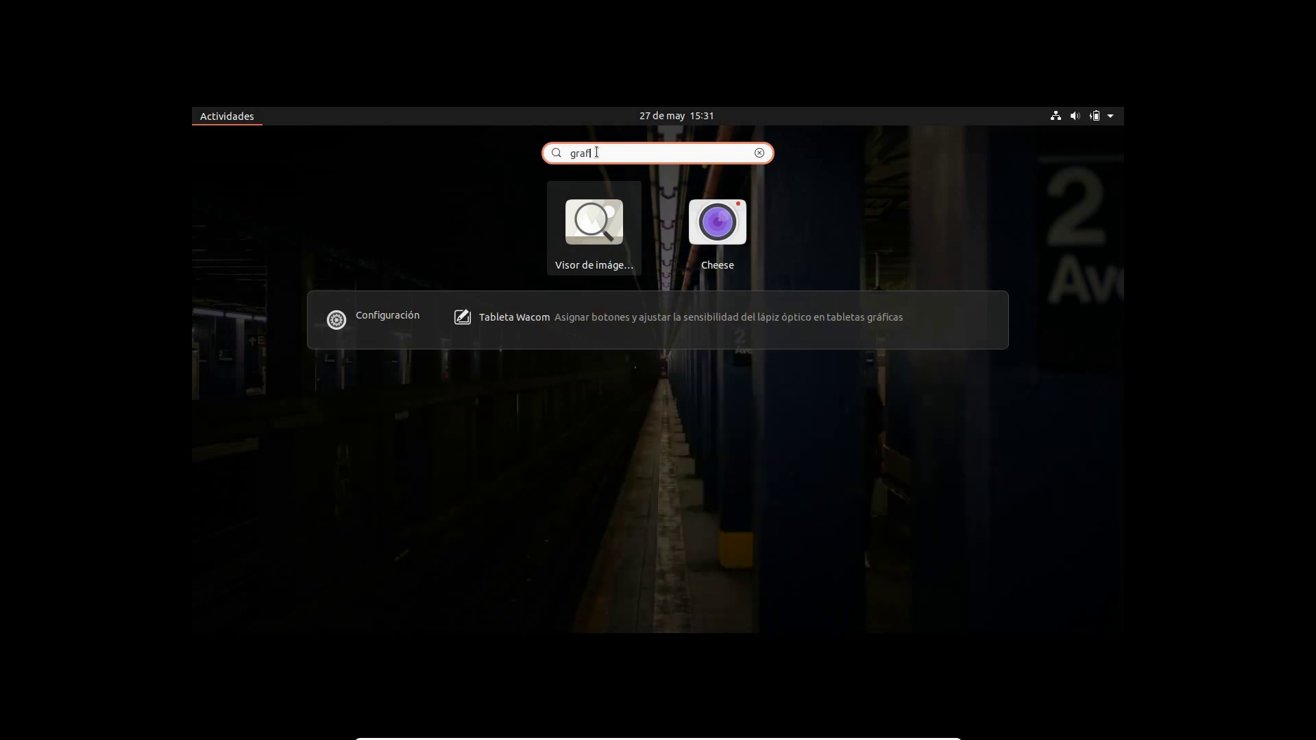
Launch Visor de imágenes, enlarge its empty window, then close it.
click(594, 236)
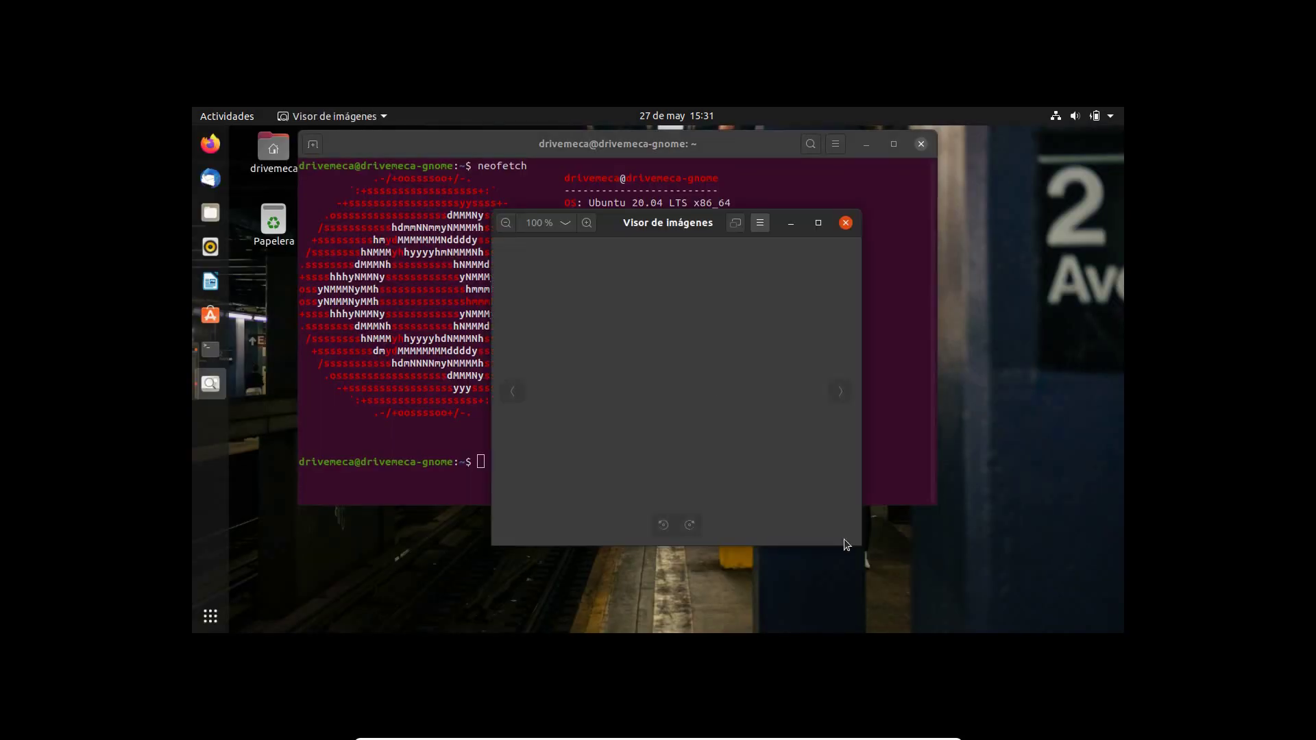
mouse_move(696, 391)
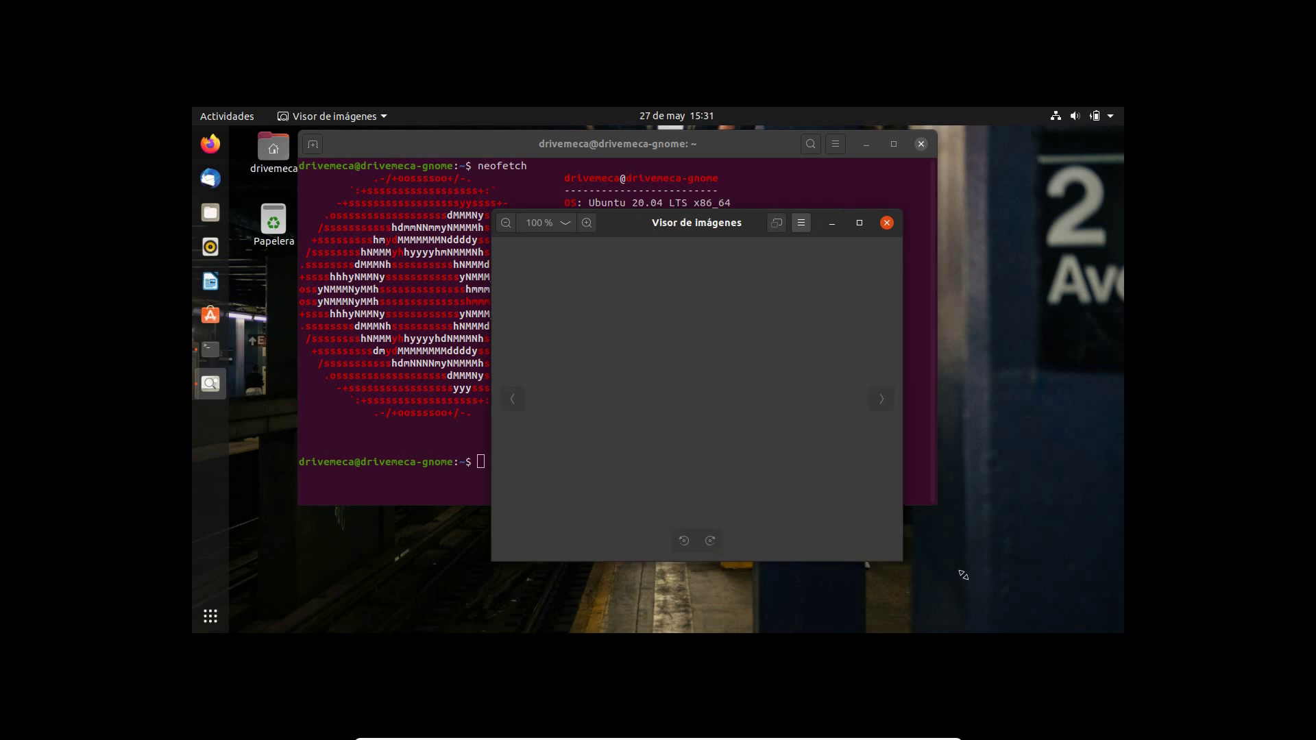
drag(861, 546, 992, 602)
mouse_move(664, 232)
mouse_down()
mouse_move(546, 178)
mouse_move(494, 207)
mouse_up()
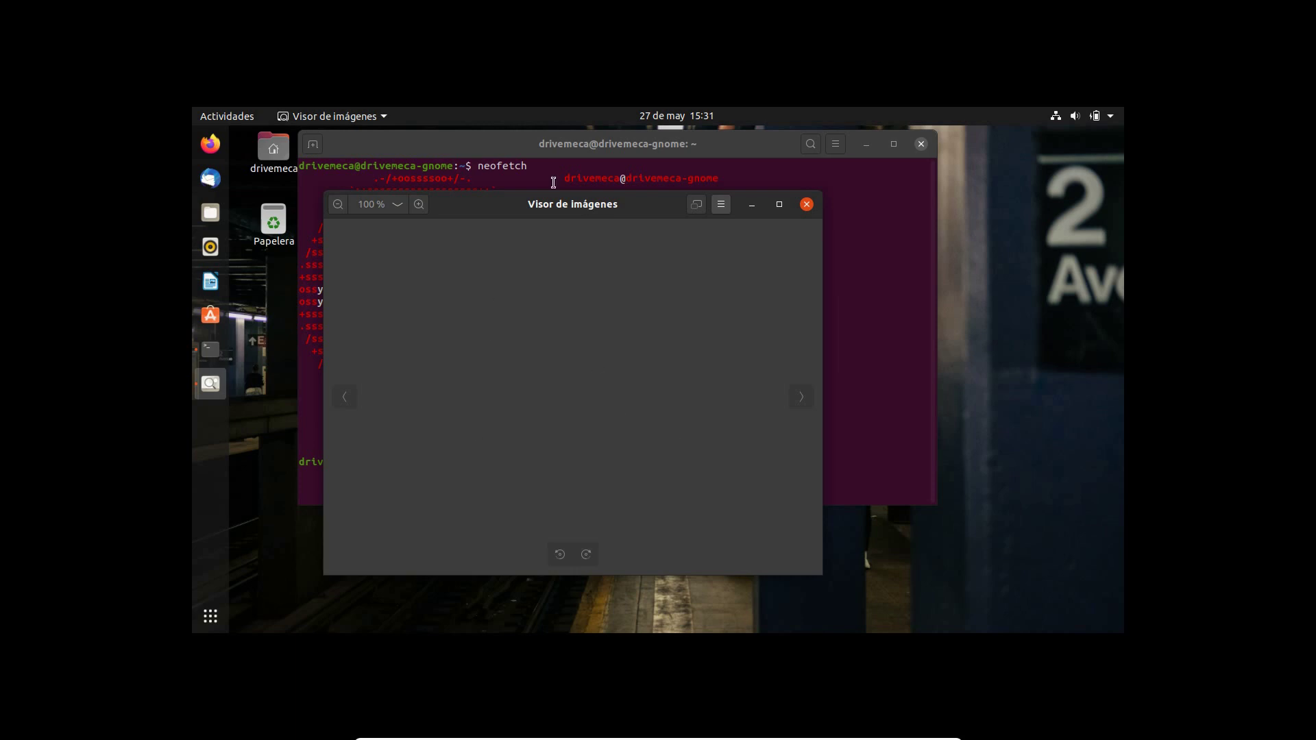
drag(822, 574, 985, 615)
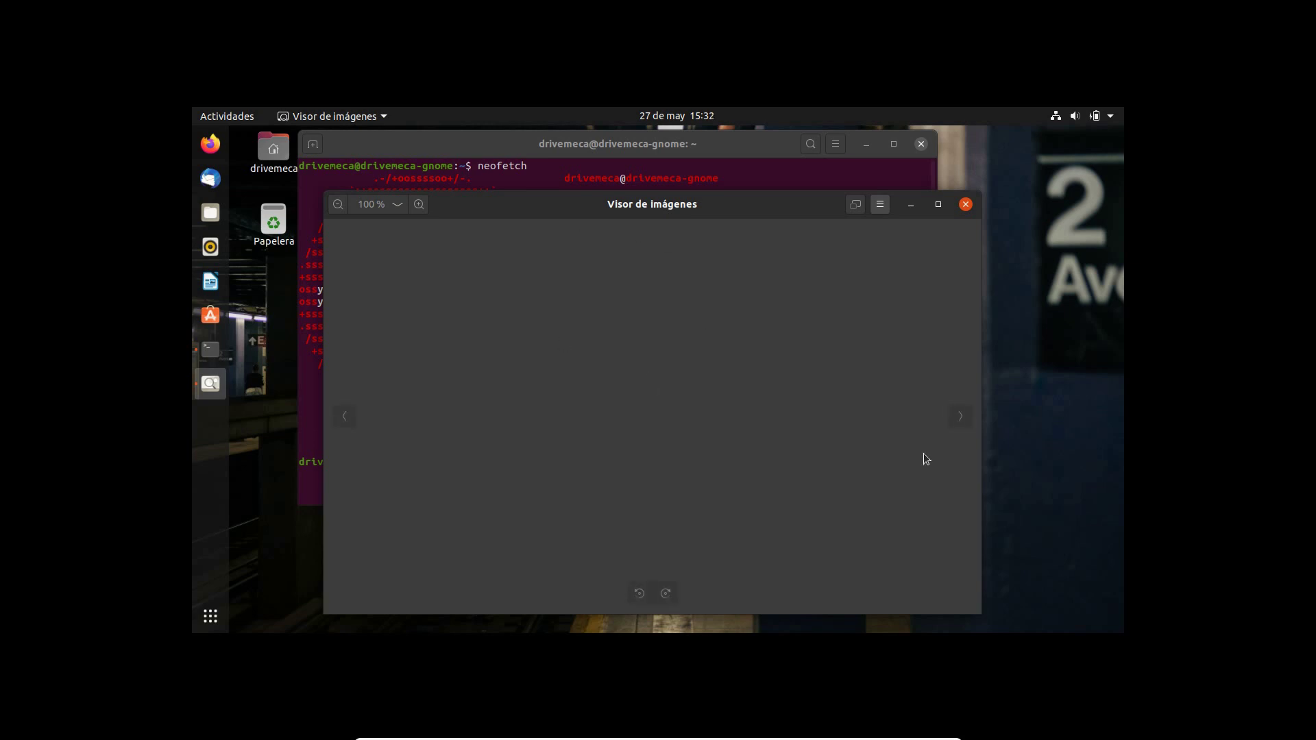
click(966, 205)
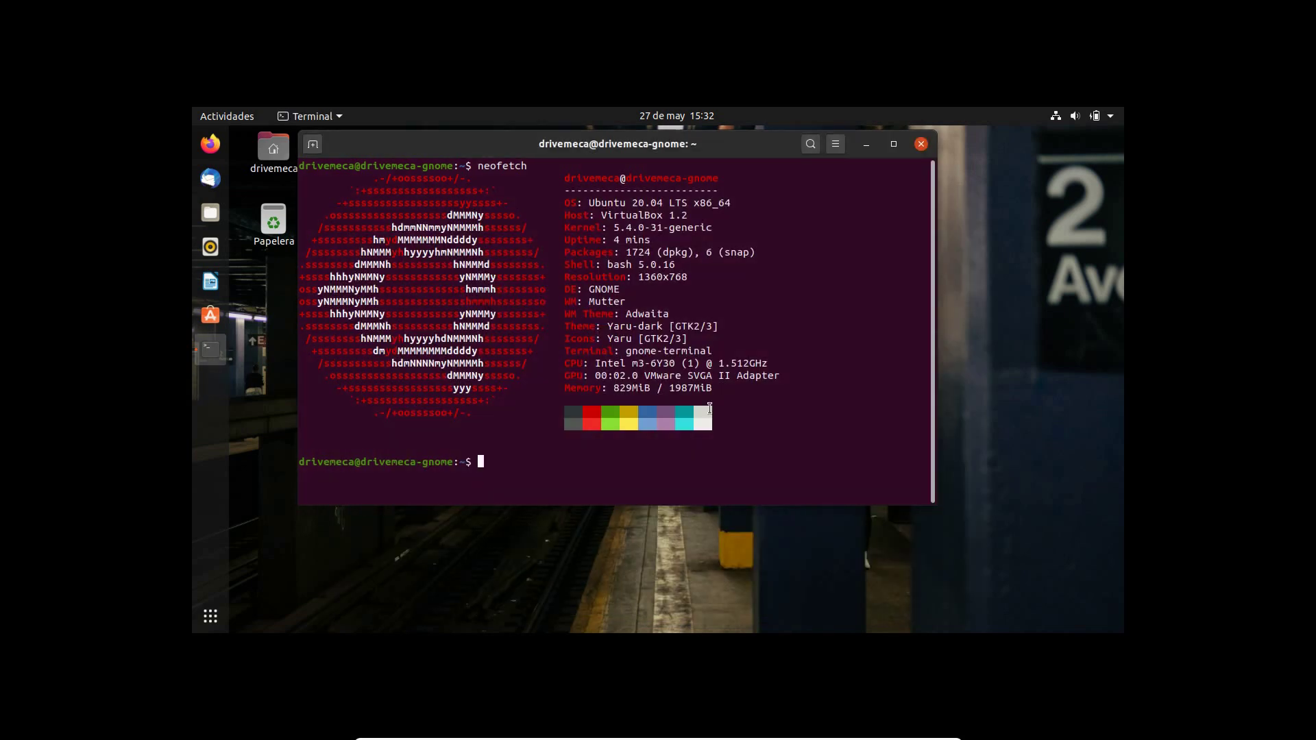
Launch Firefox from the dock to a new tab page.
click(211, 144)
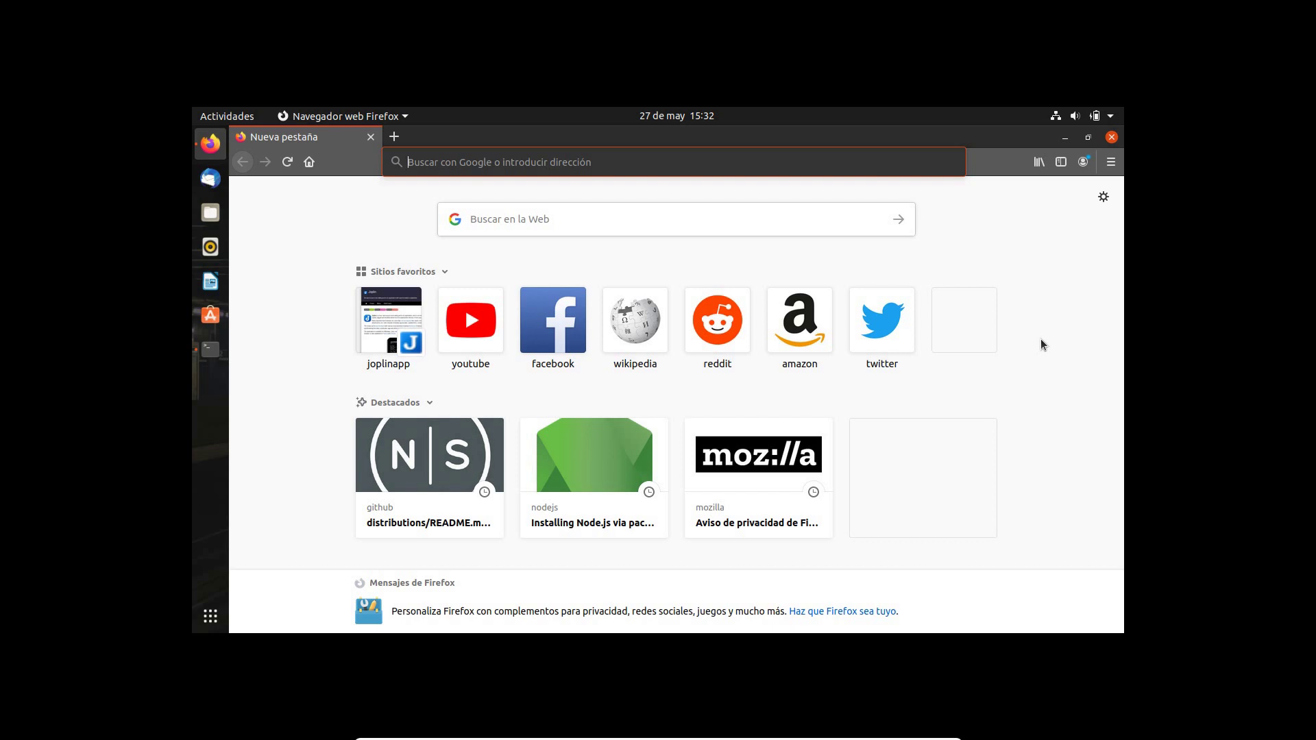
Search the web for 'gimp' and open the gimp.org.es Descargas page.
text(g)
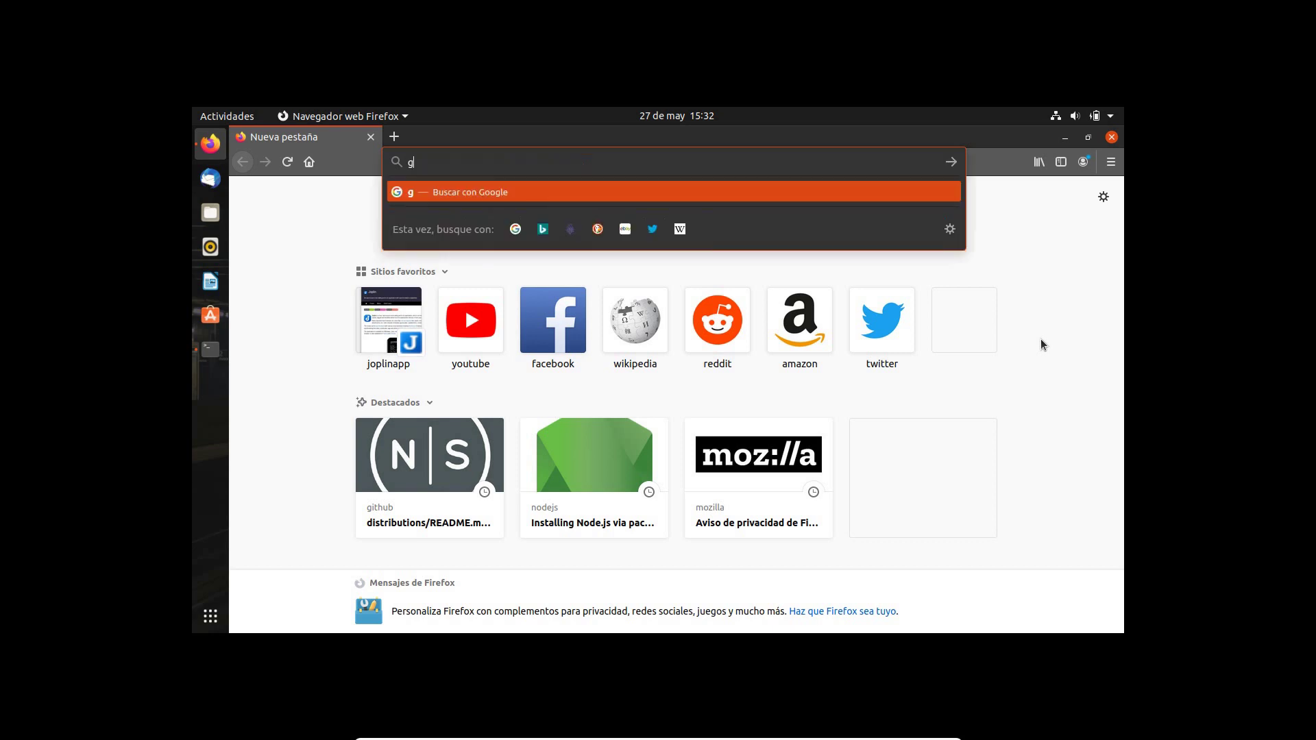
text(imp)
key(Return)
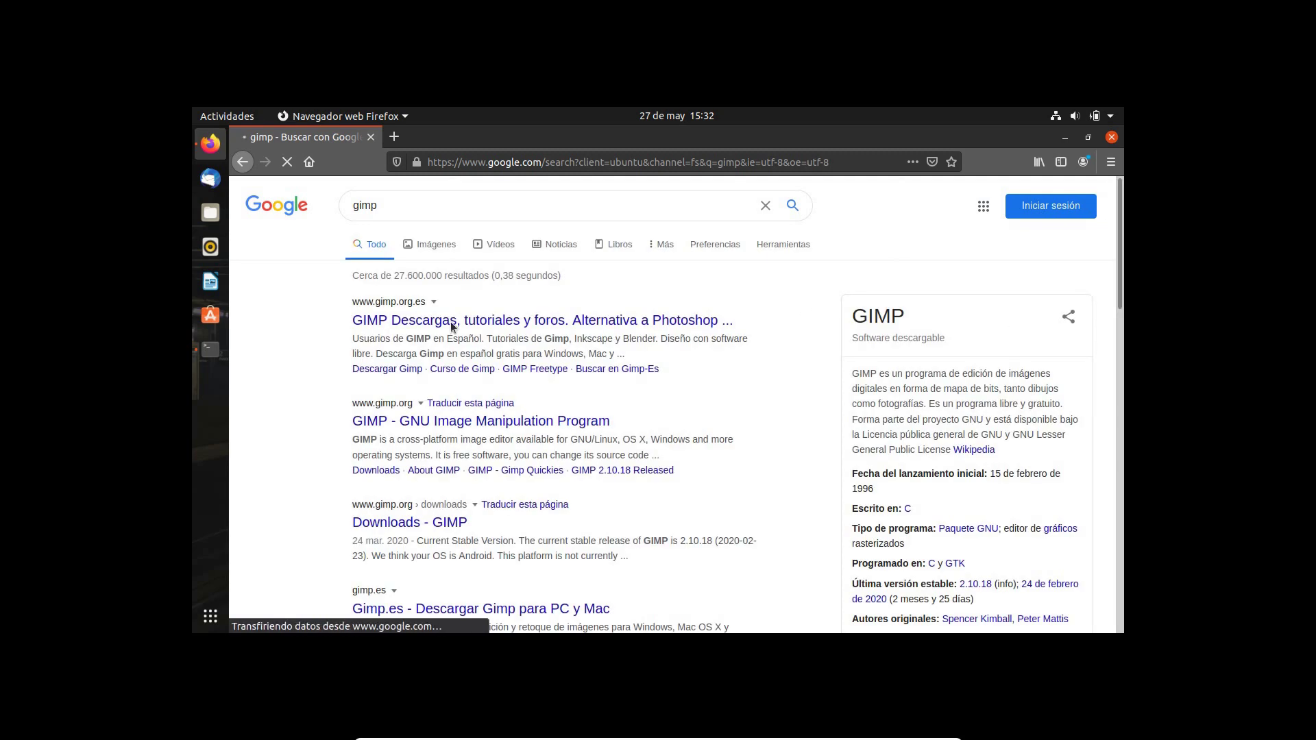
key(Tab)
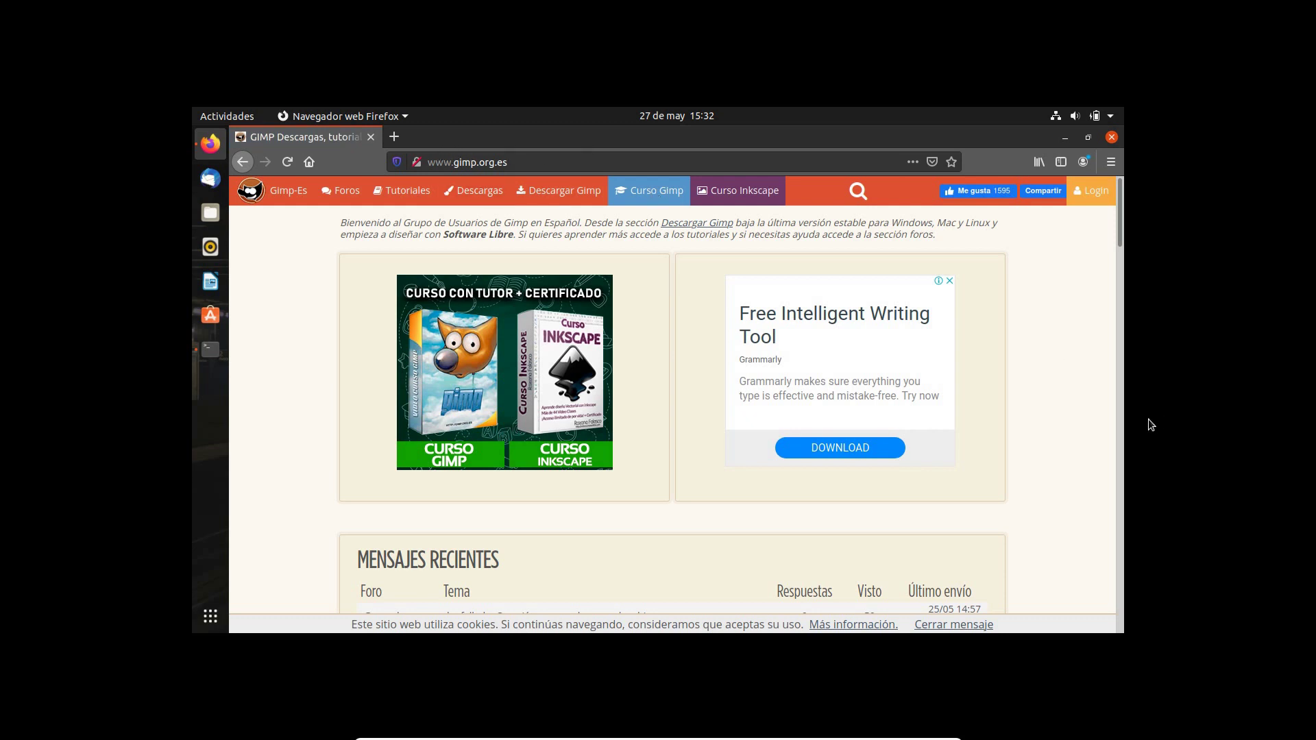
scroll(1080, 436, down, 5)
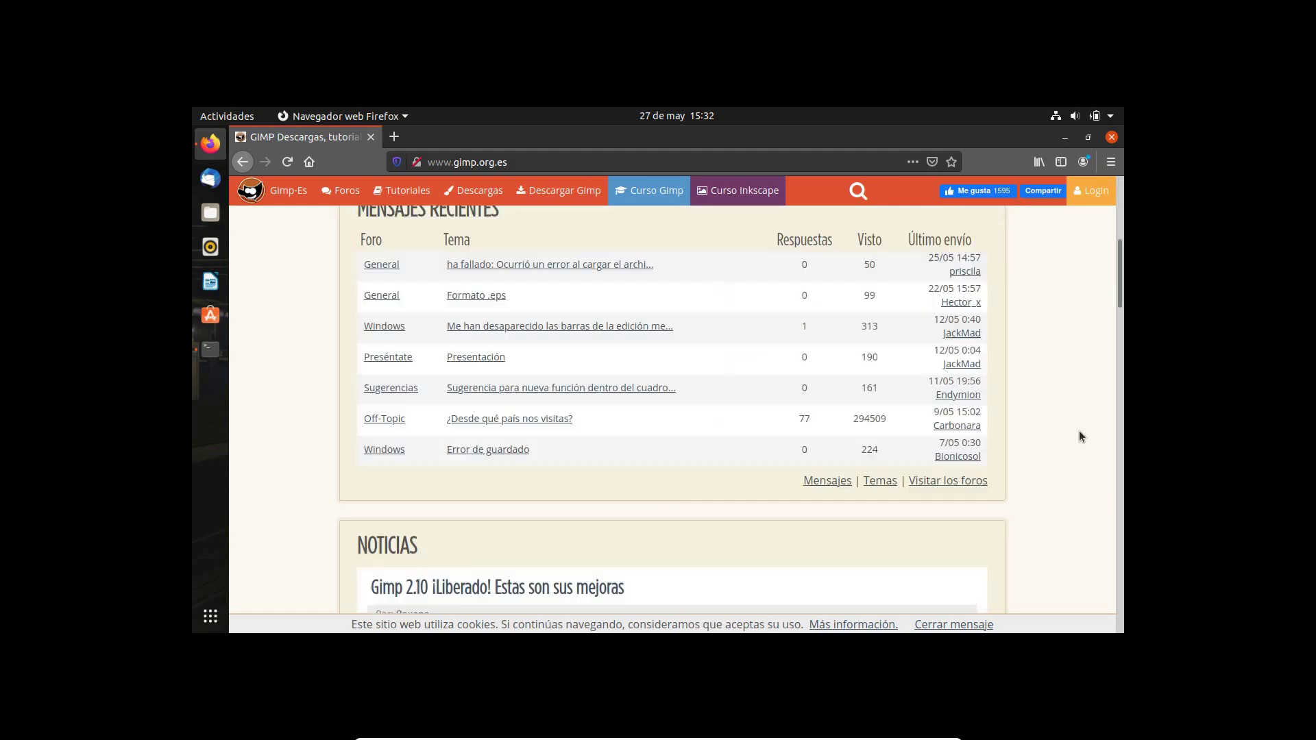
scroll(1080, 436, down, 5)
scroll(1080, 436, up, 5)
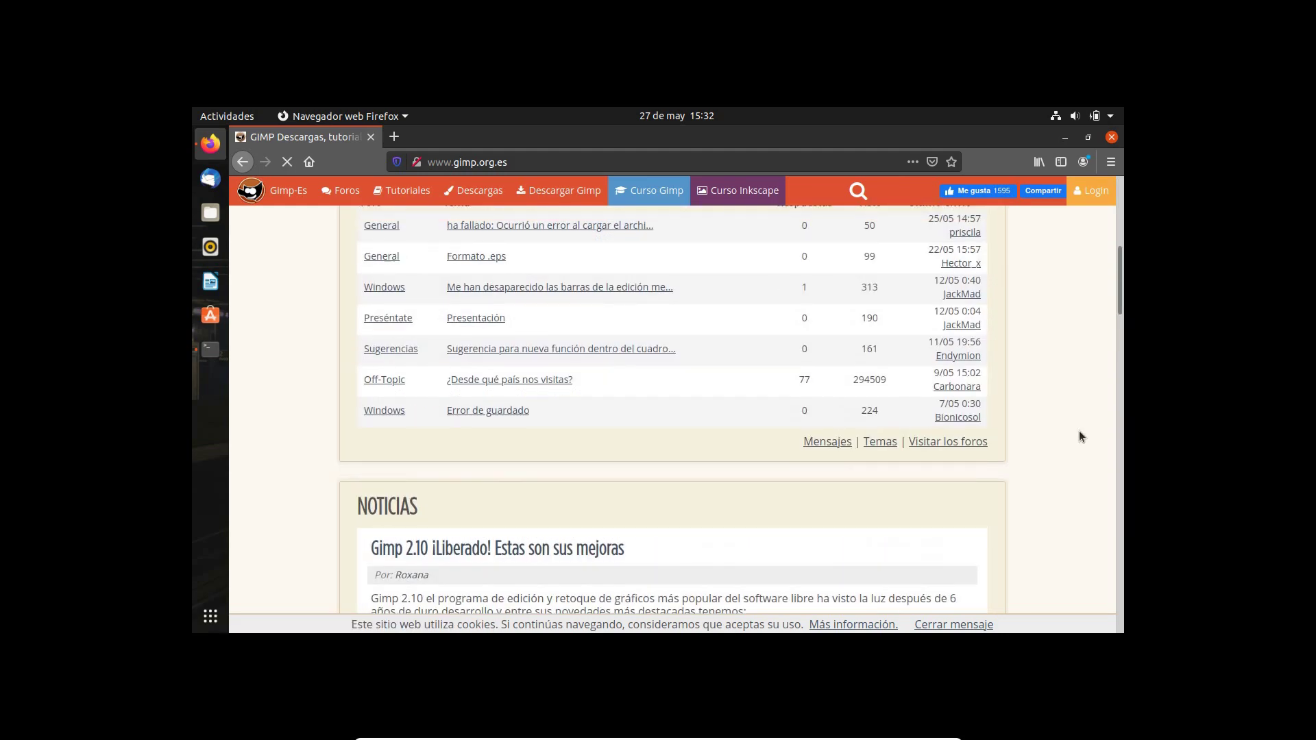
scroll(1079, 437, up, 5)
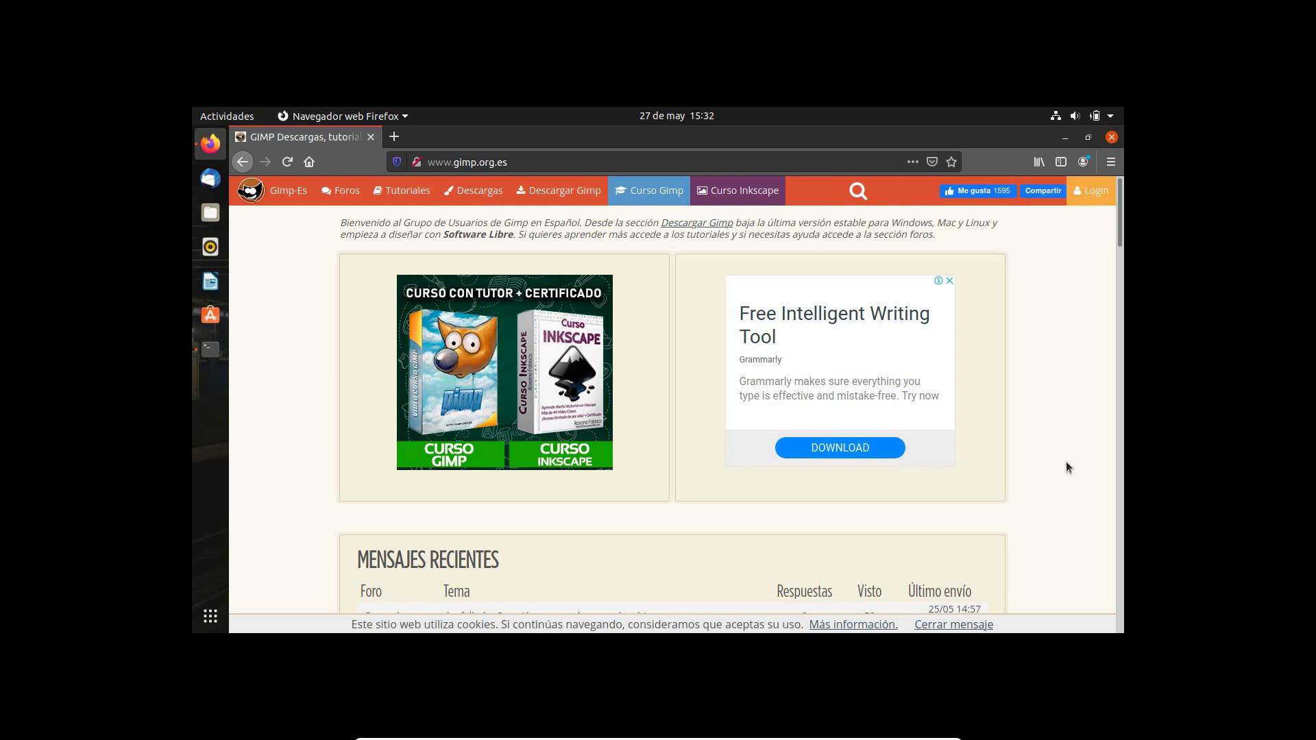
click(476, 193)
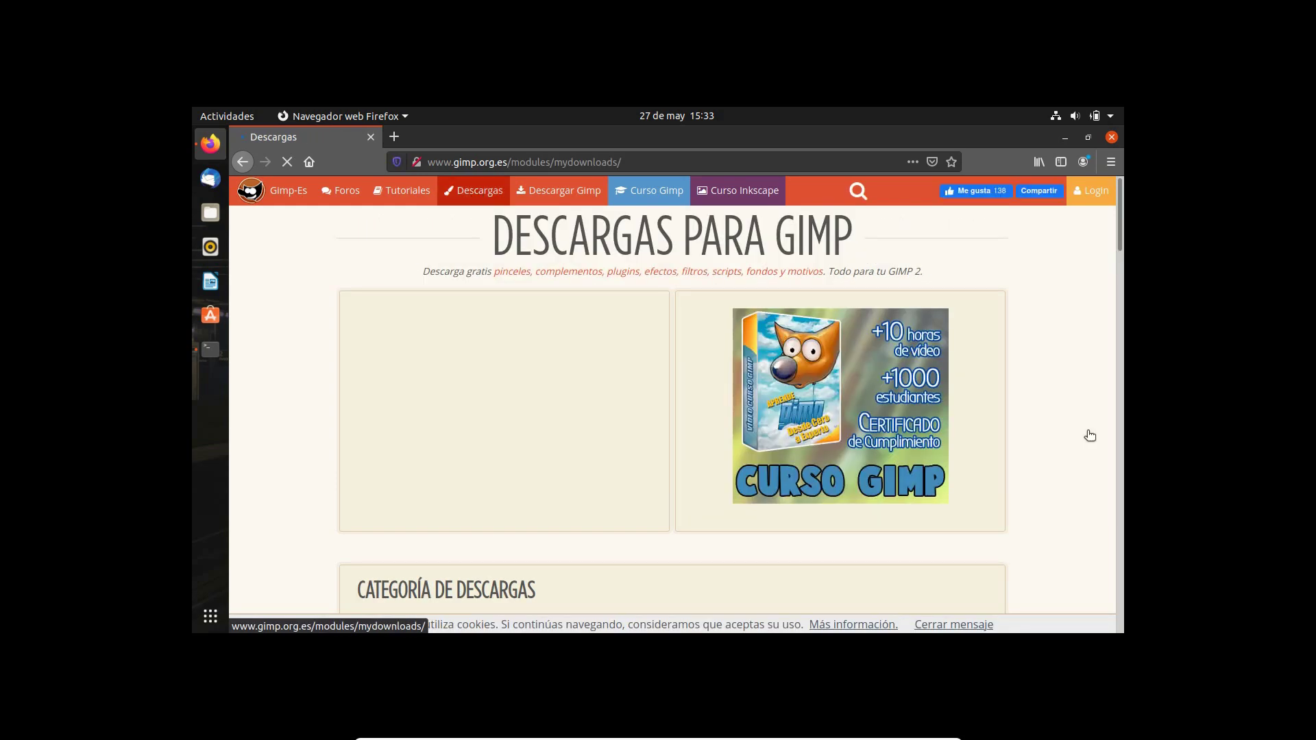
scroll(1089, 438, down, 5)
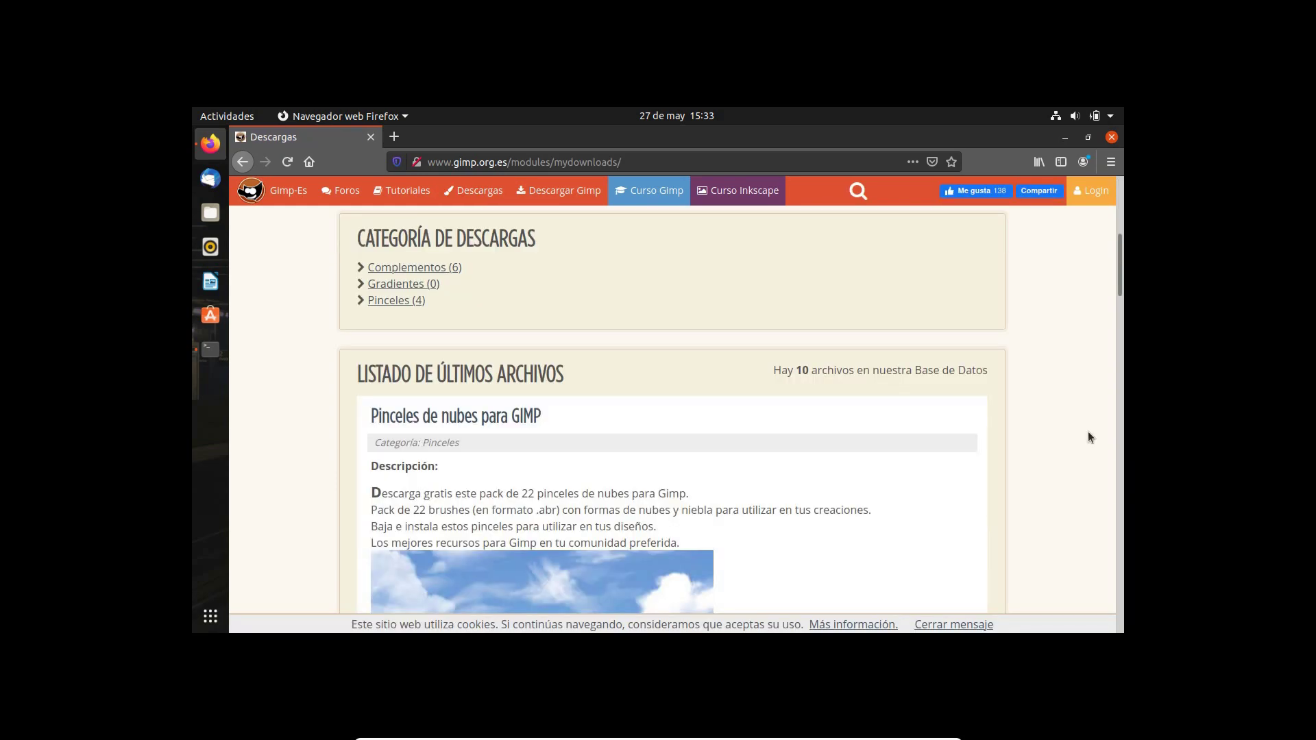
scroll(1088, 433, up, 5)
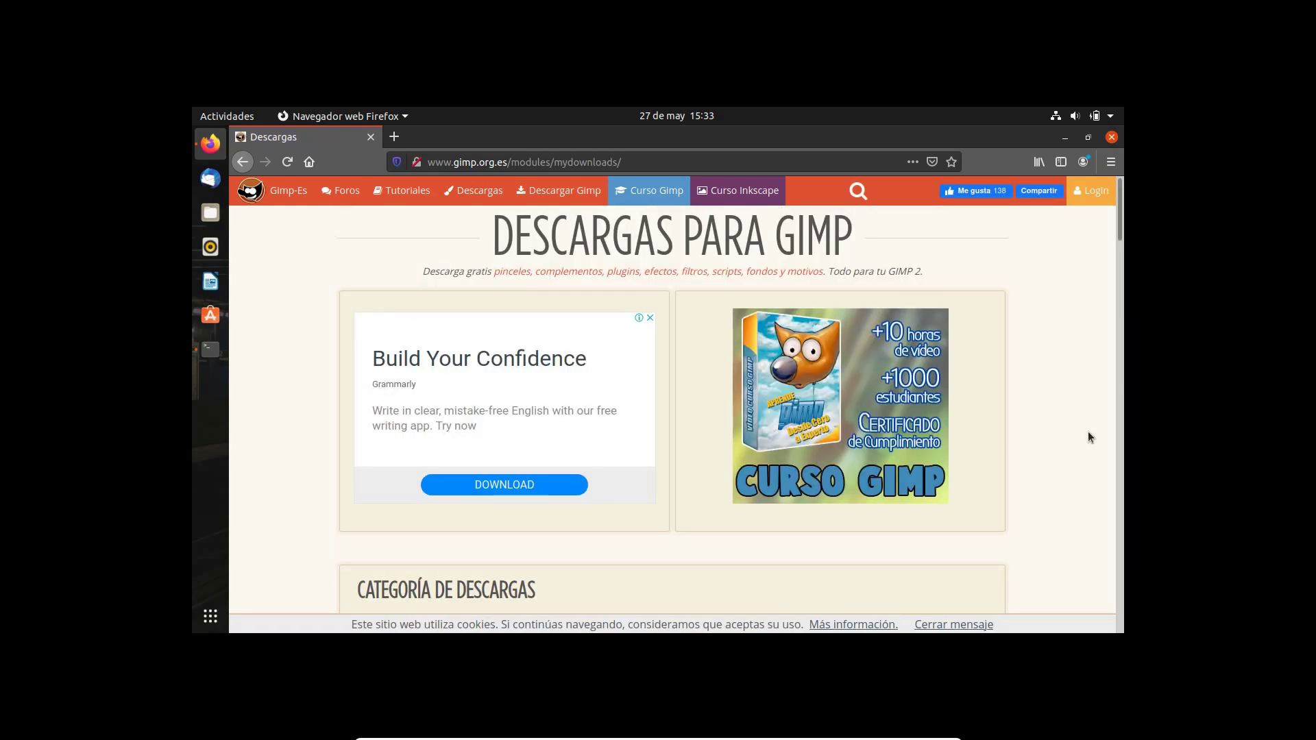
click(504, 161)
click(505, 161)
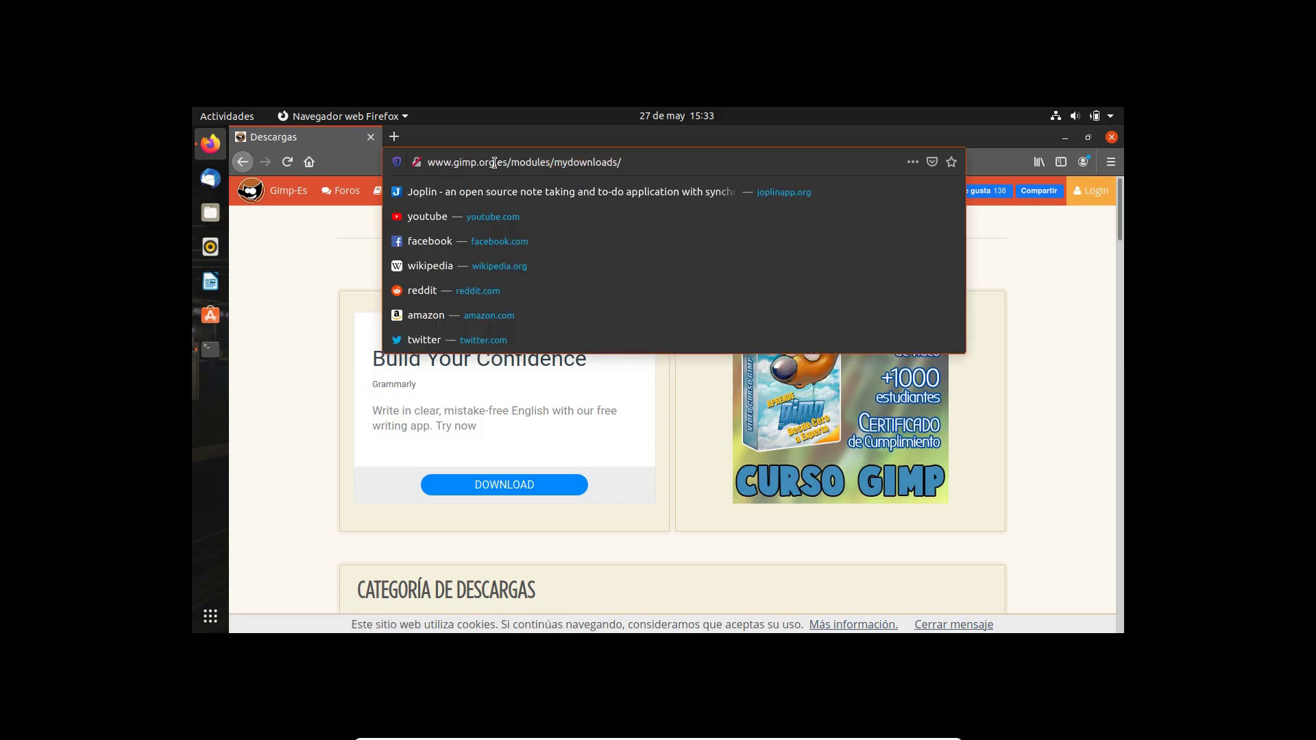
drag(494, 162, 663, 158)
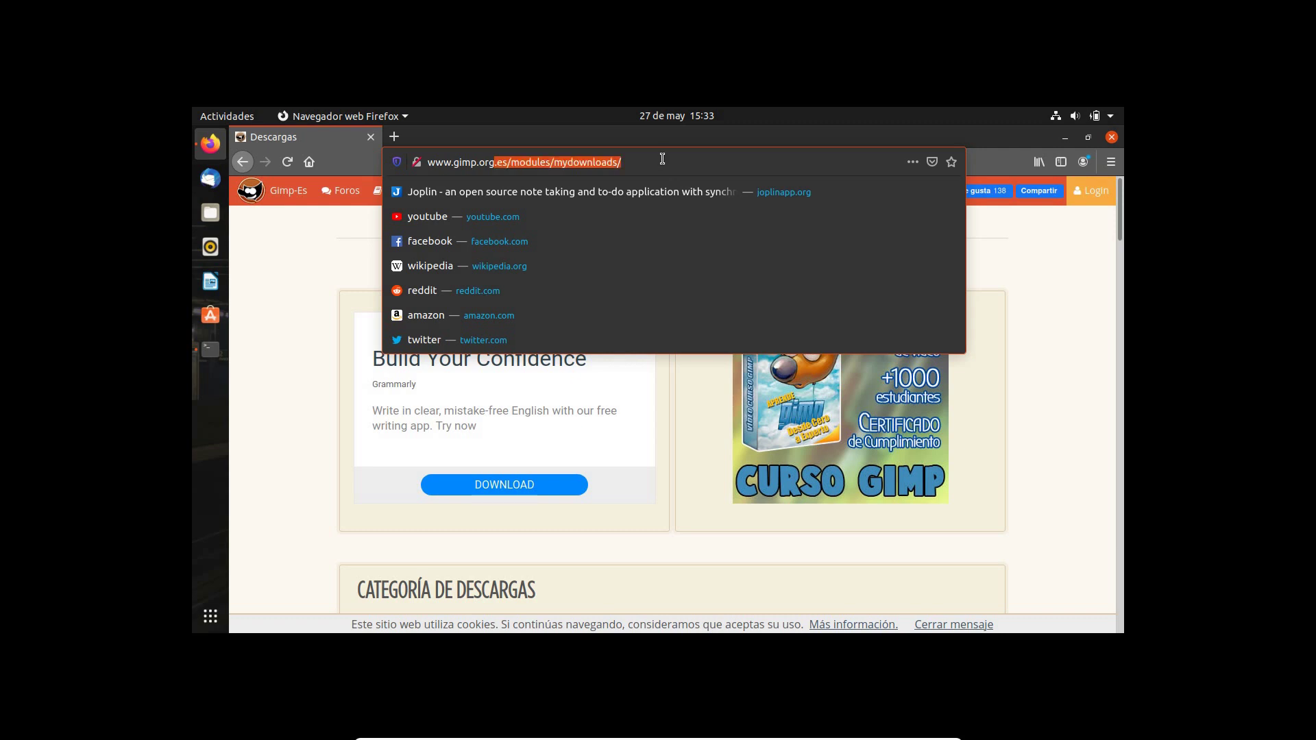
key(BackSpace)
key(Return)
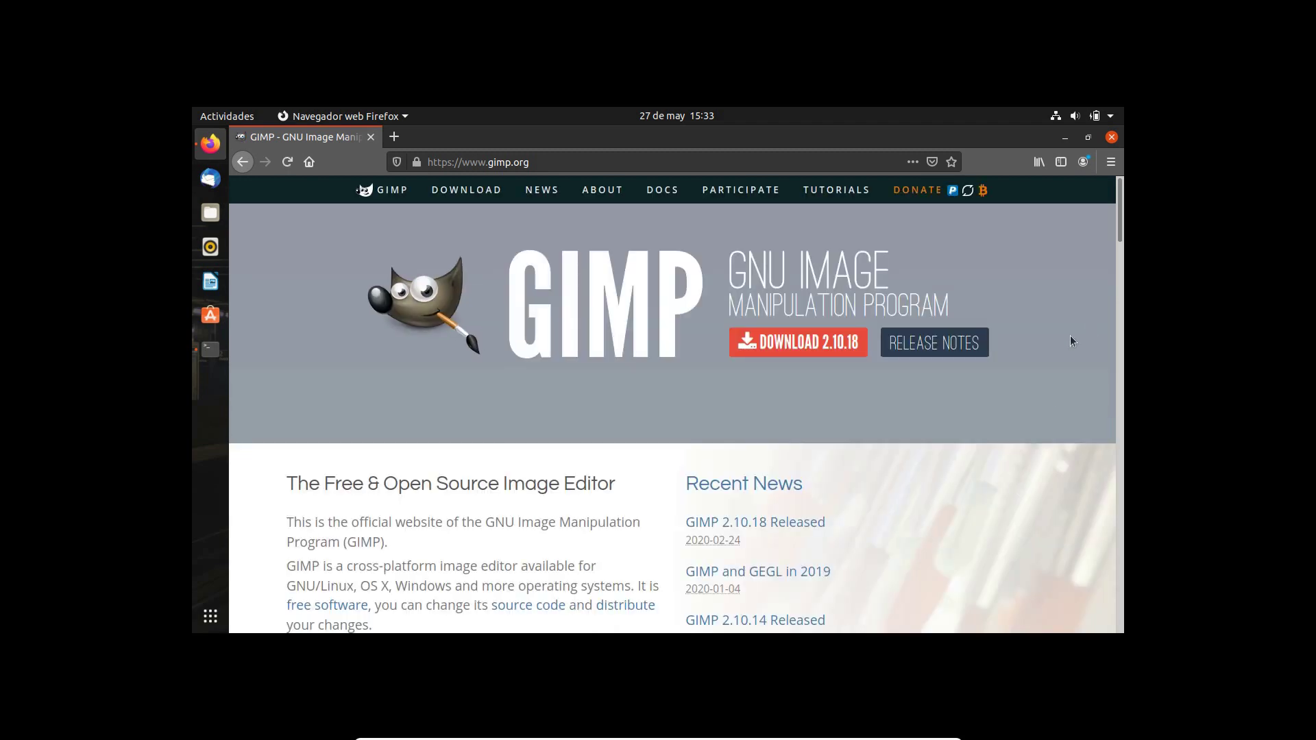
scroll(1070, 337, down, 5)
scroll(1071, 337, up, 5)
Scroll to the gimp.org footer and open the DOWNLOAD page.
scroll(944, 492, down, 3)
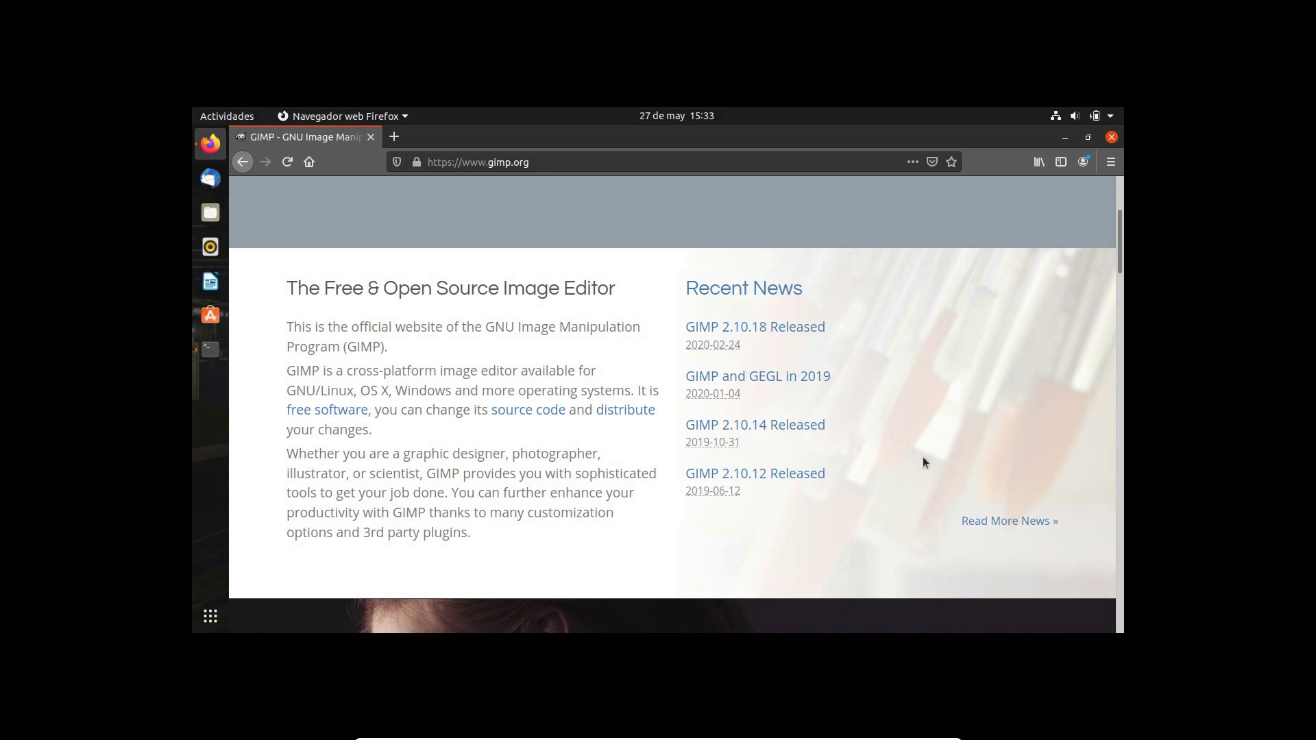
scroll(923, 462, down, 3)
scroll(923, 462, down, 1)
scroll(922, 462, down, 3)
scroll(921, 462, down, 2)
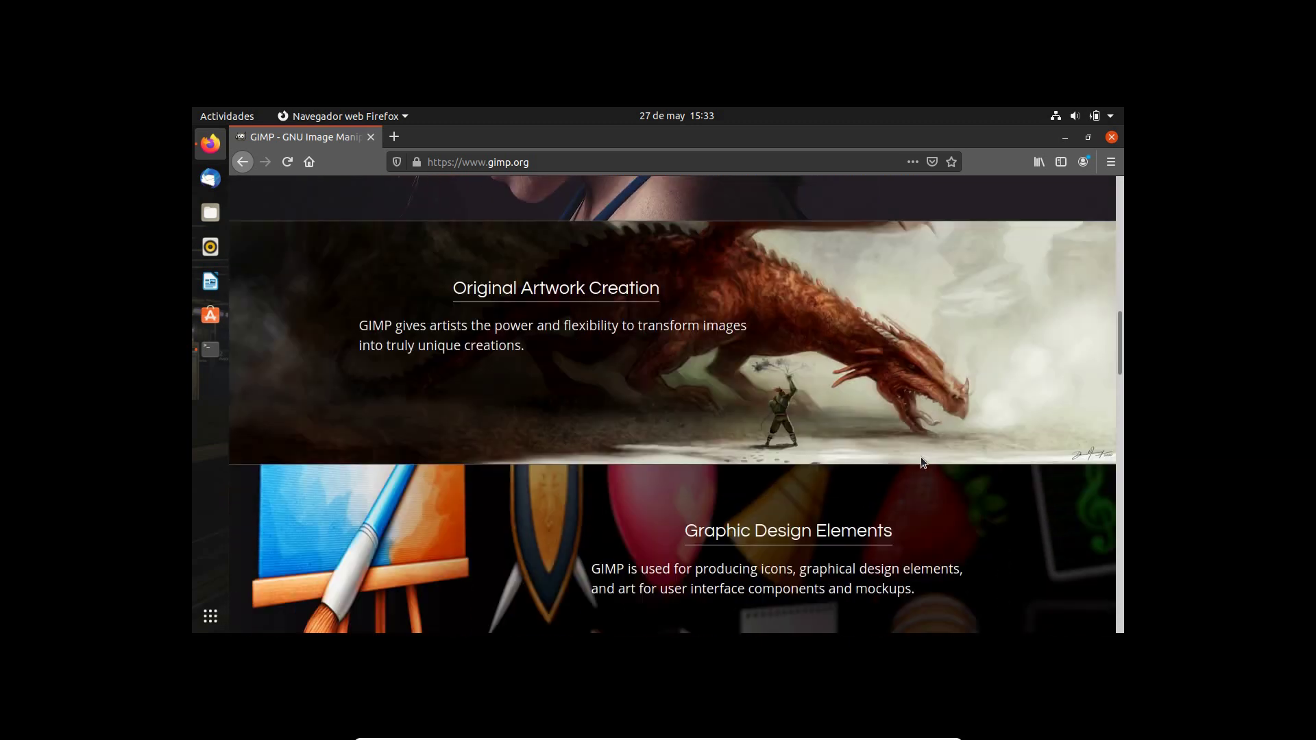
scroll(921, 457, down, 3)
scroll(921, 457, down, 3)
scroll(921, 458, down, 3)
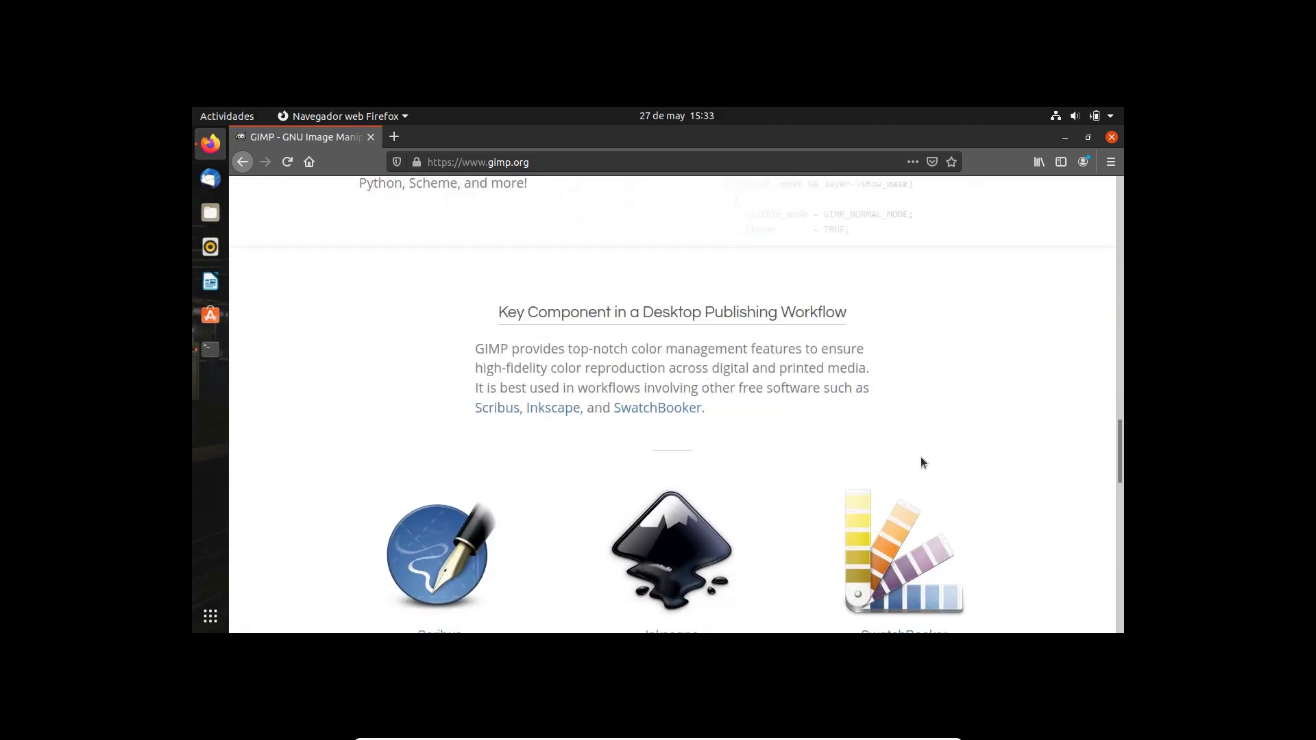
scroll(920, 459, down, 1)
scroll(920, 459, down, 2)
scroll(920, 459, down, 3)
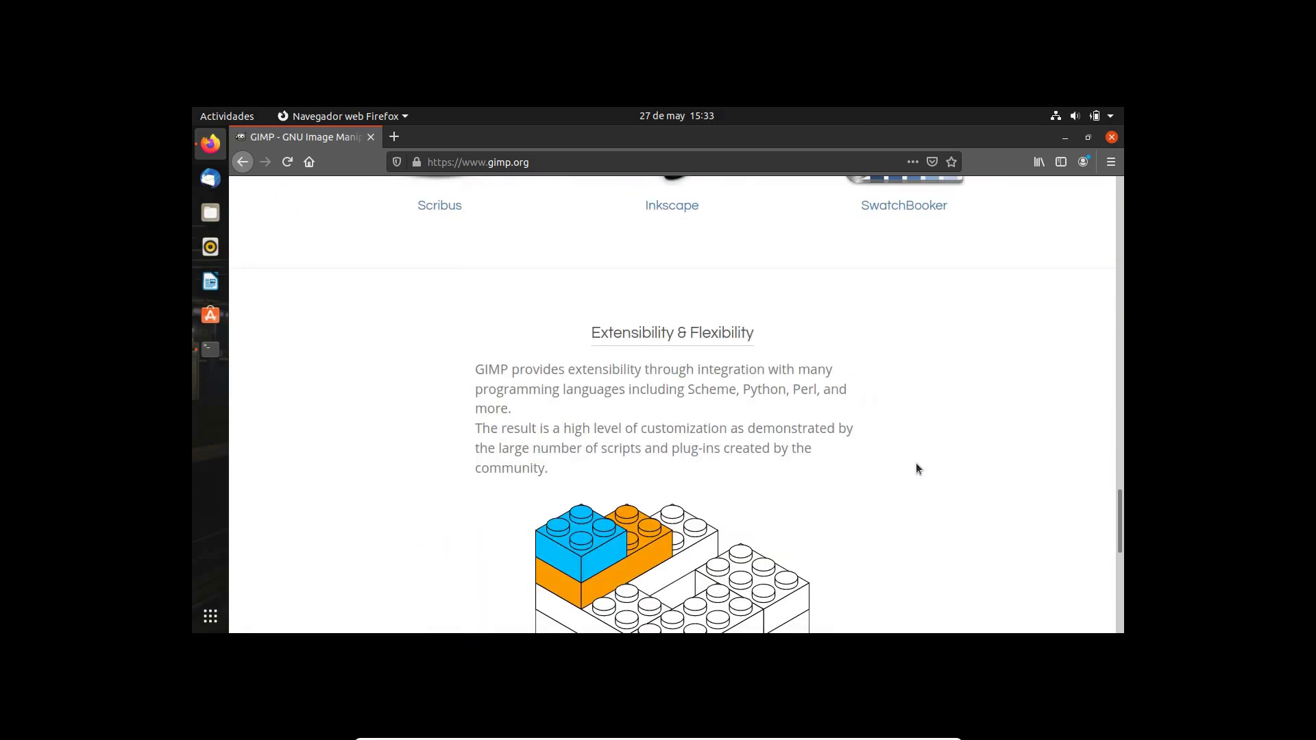
scroll(918, 468, up, 5)
scroll(918, 468, down, 2)
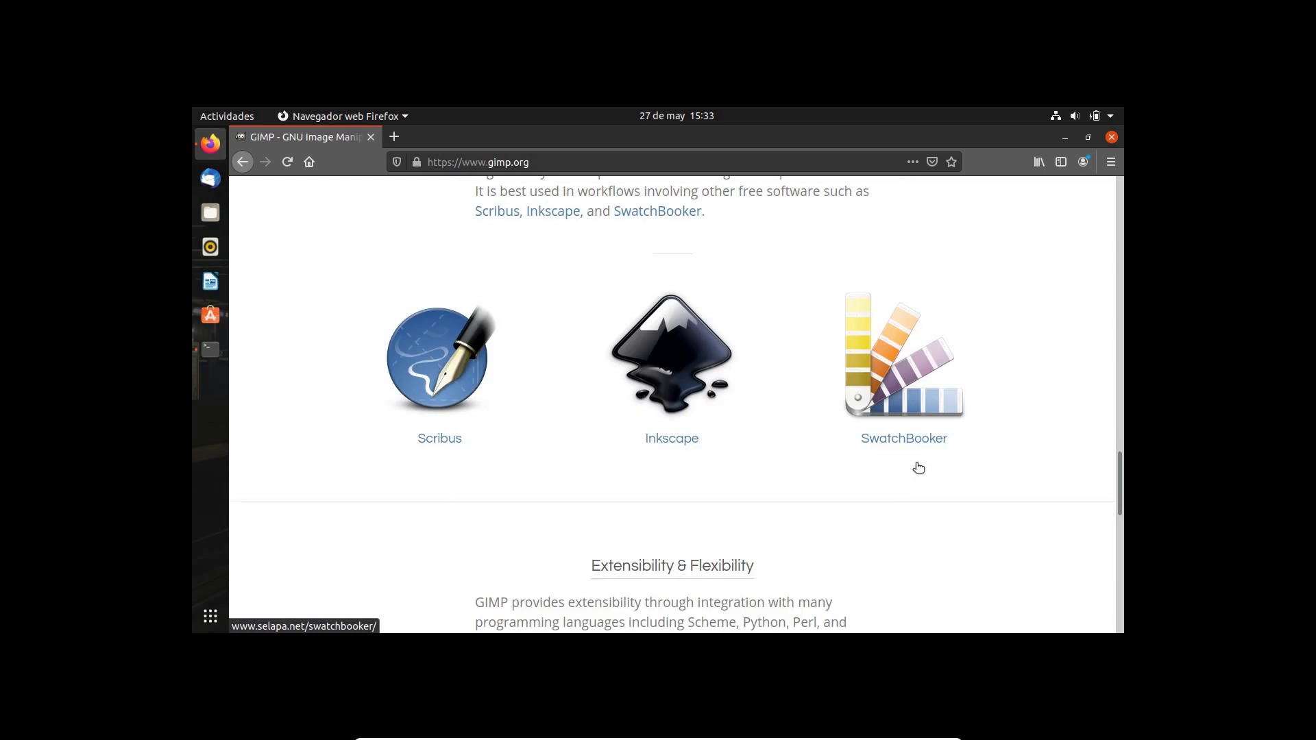
scroll(918, 468, down, 5)
scroll(919, 468, down, 3)
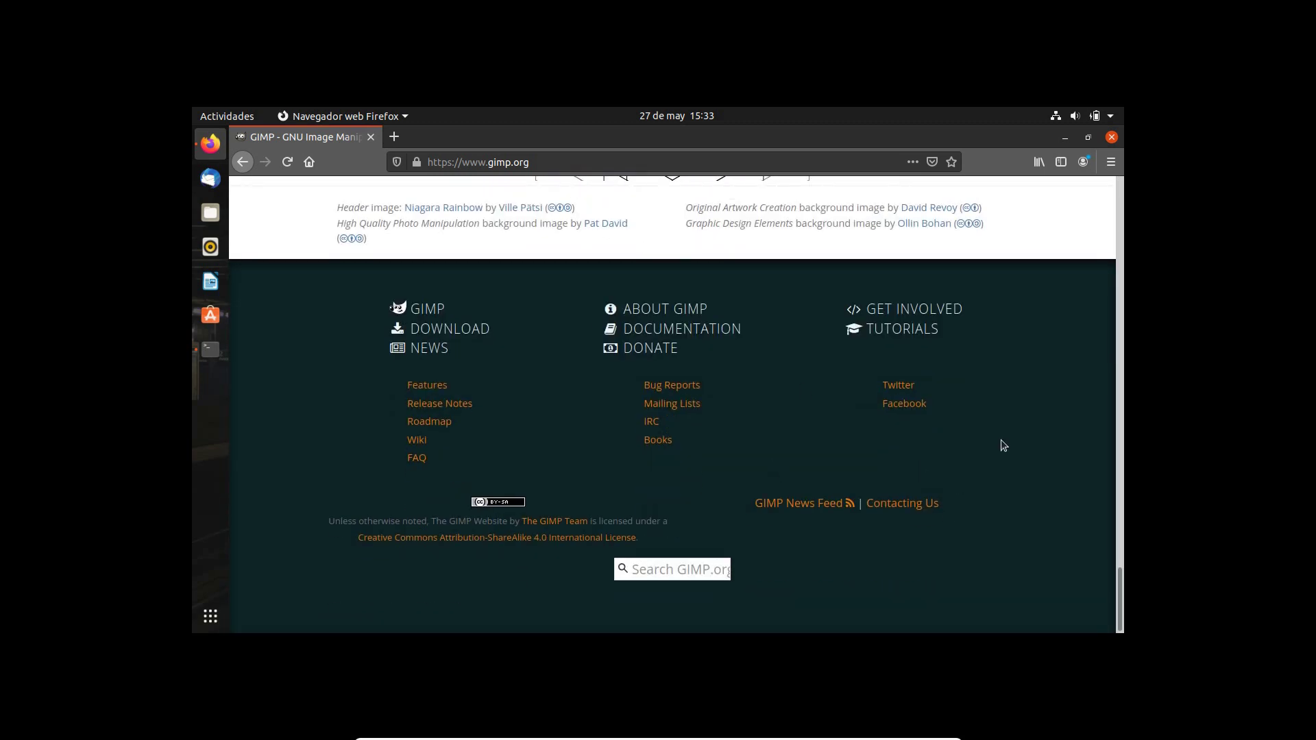
click(439, 329)
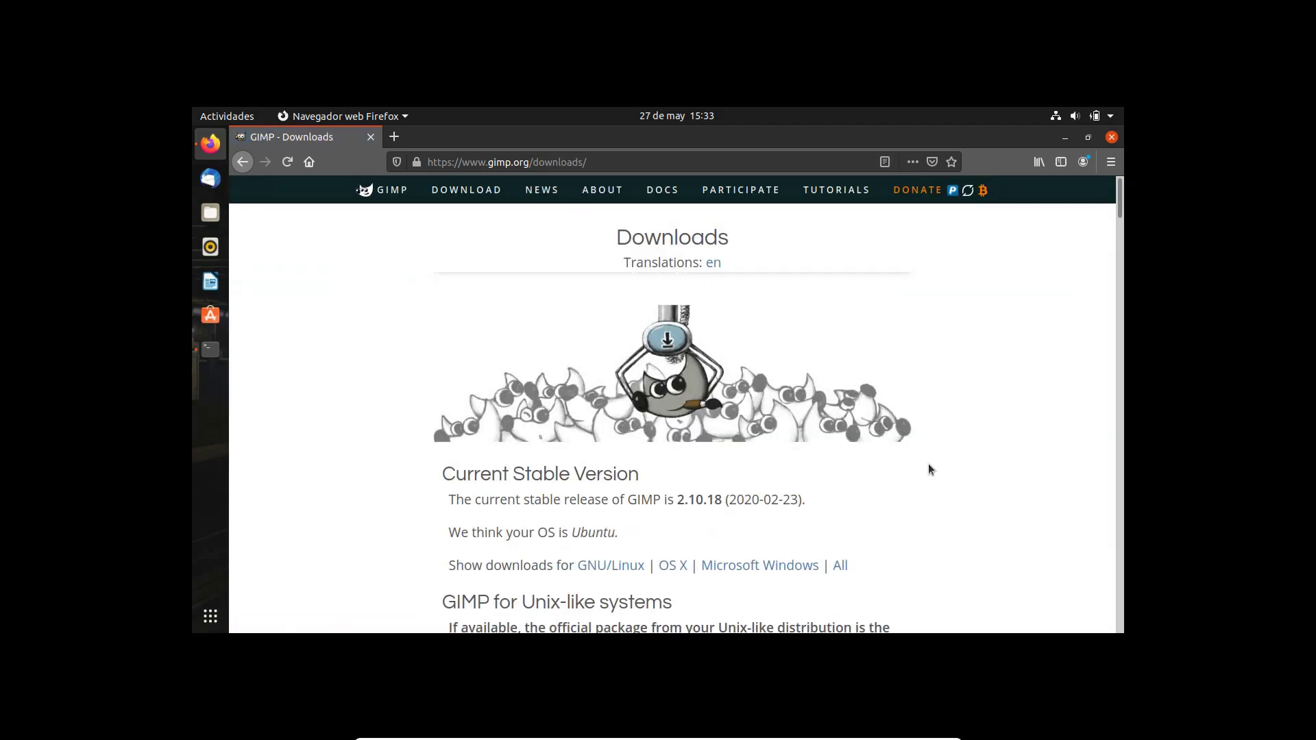
Review the Flatpak install instructions on the GIMP Downloads page, then open a blank tab.
scroll(928, 465, down, 3)
scroll(937, 456, down, 3)
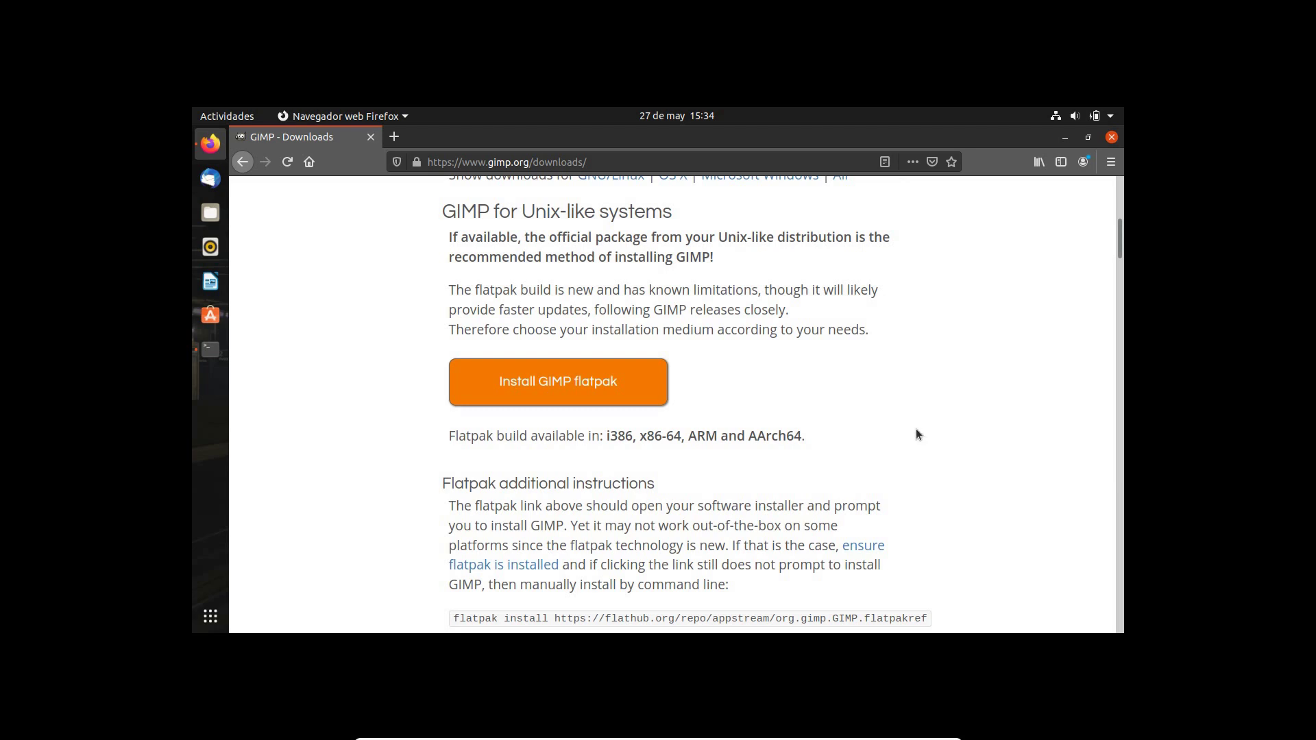
scroll(916, 429, down, 1)
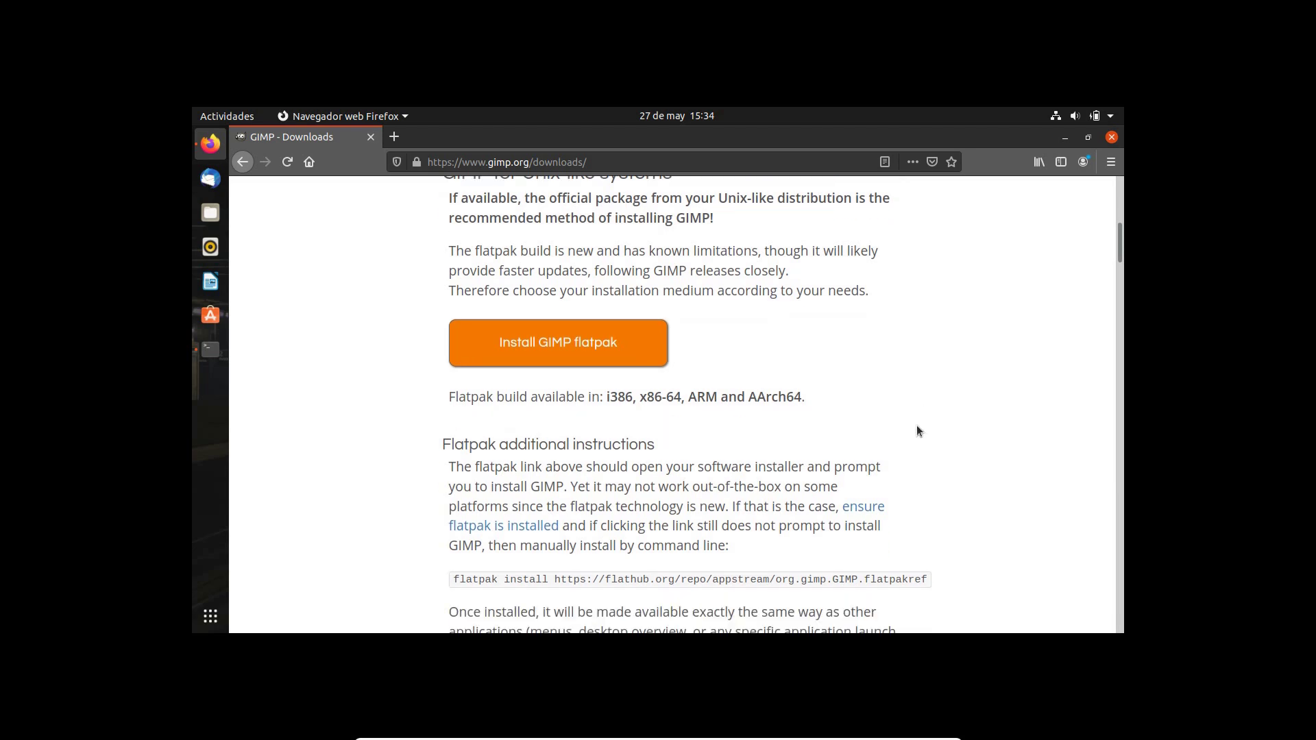
scroll(917, 428, down, 1)
scroll(565, 413, down, 4)
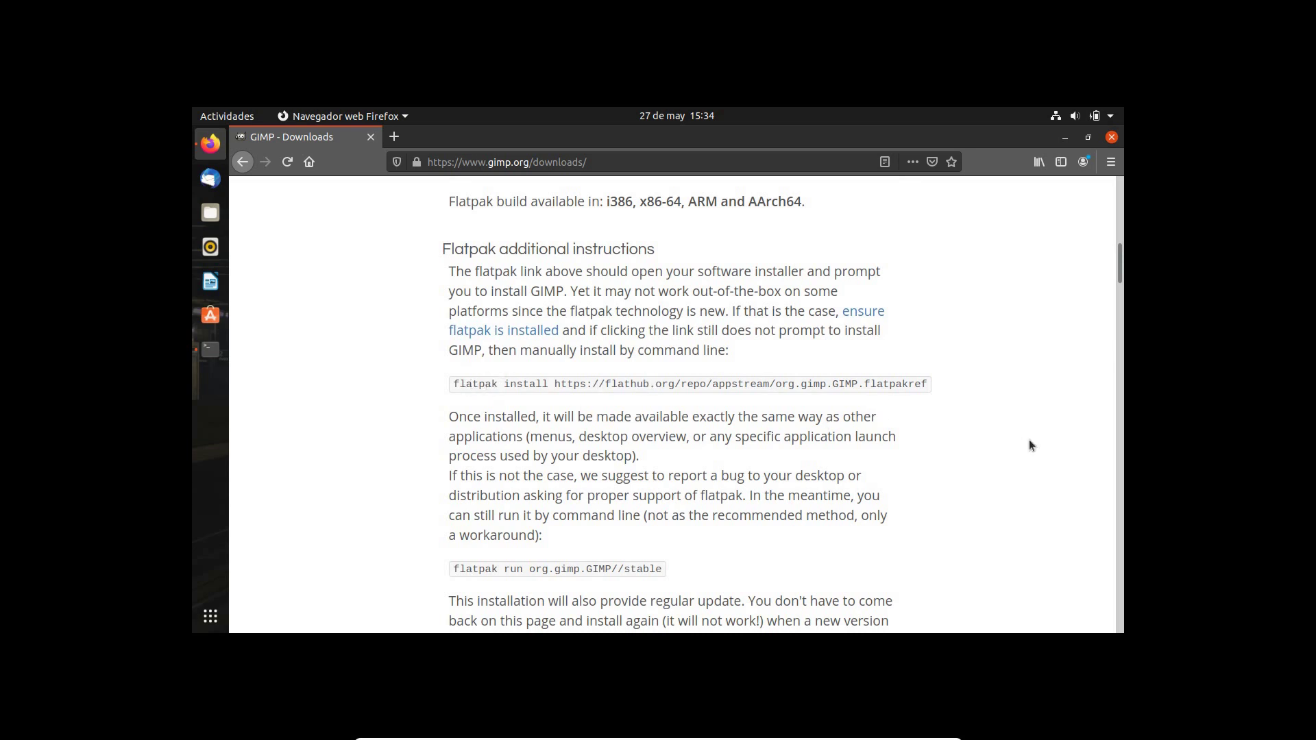
scroll(1033, 438, down, 4)
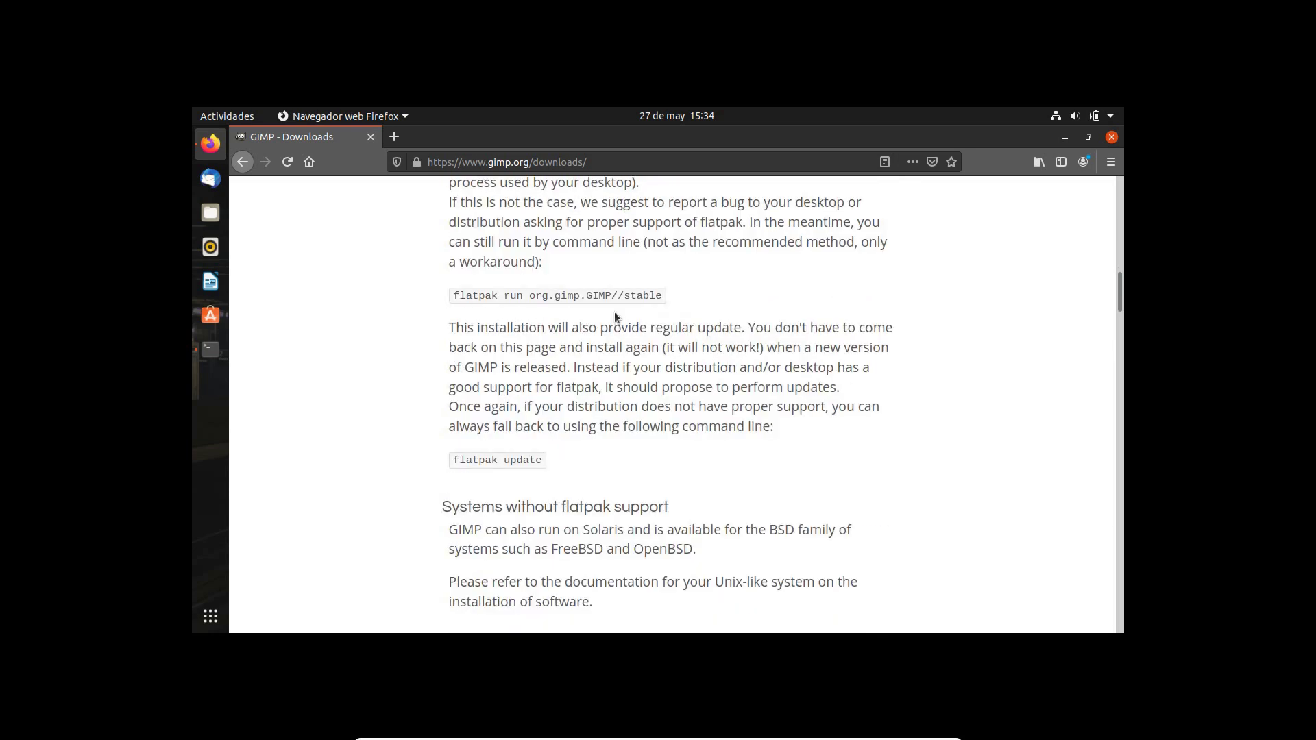
scroll(1042, 453, up, 5)
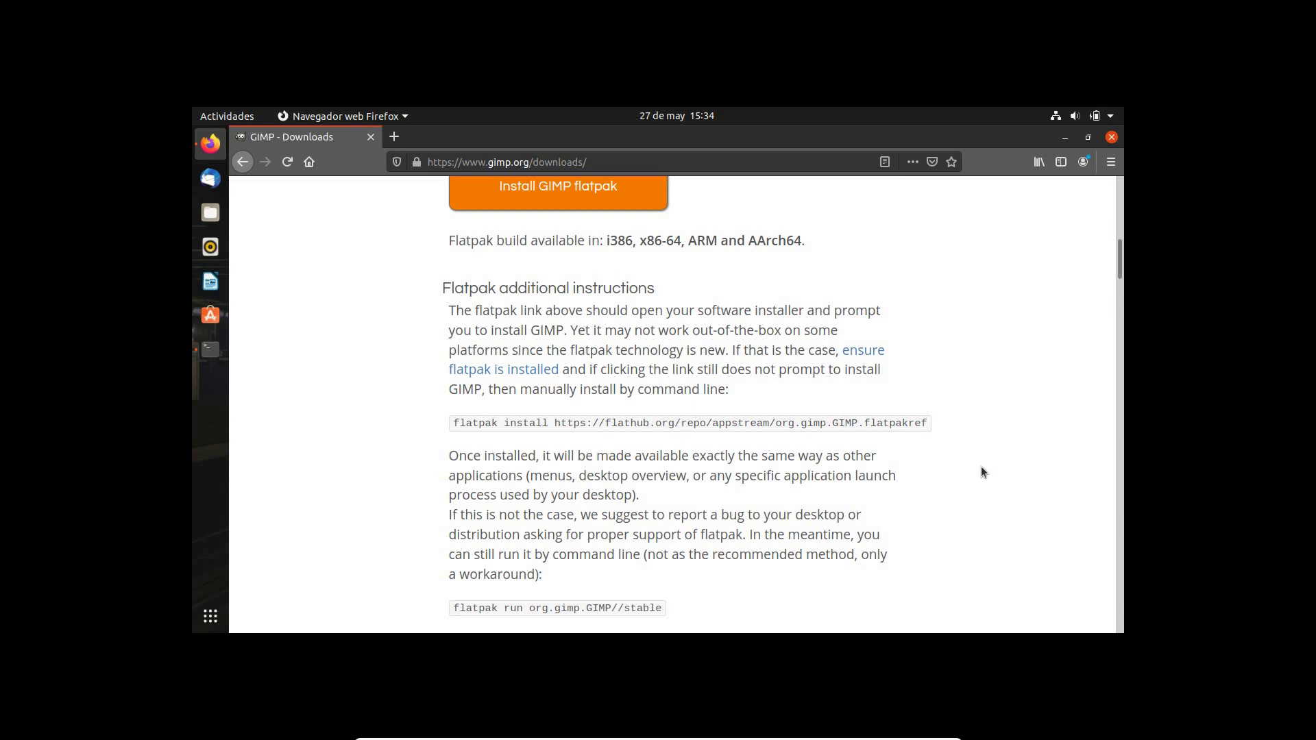
scroll(980, 472, down, 5)
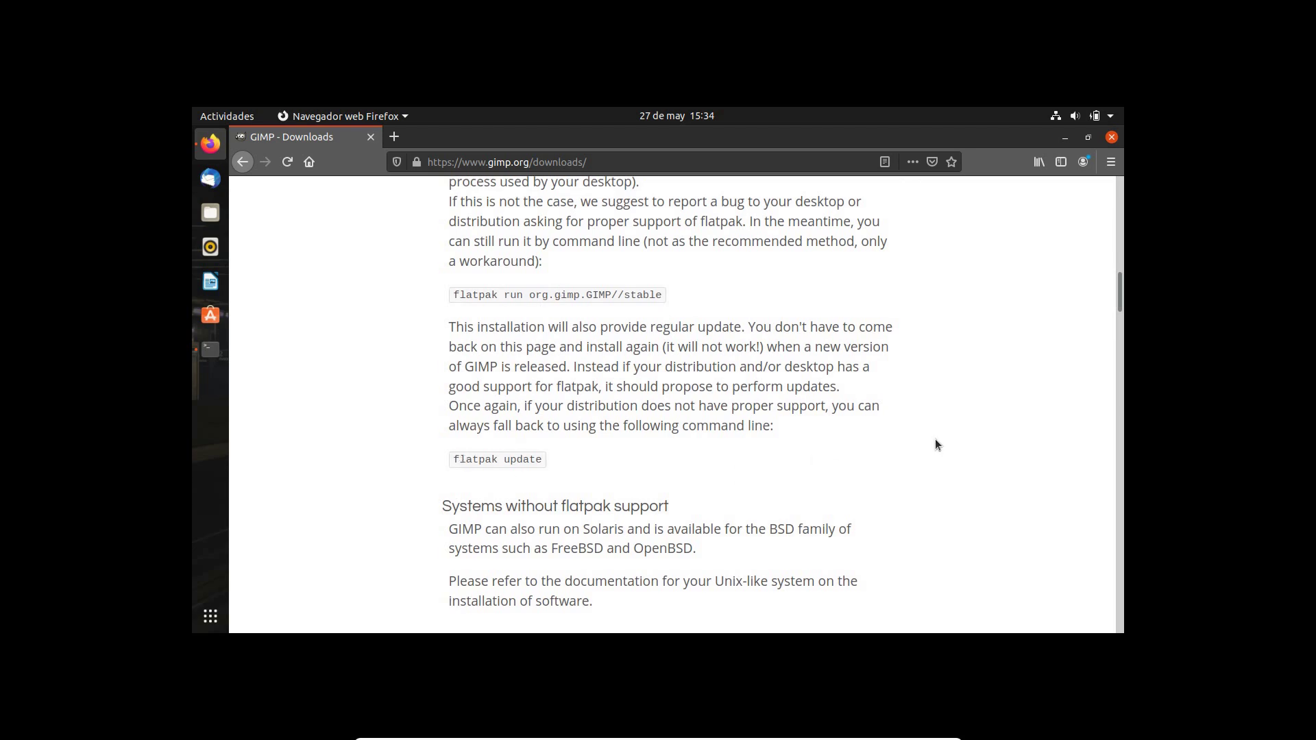
scroll(935, 439, down, 4)
scroll(1023, 423, up, 7)
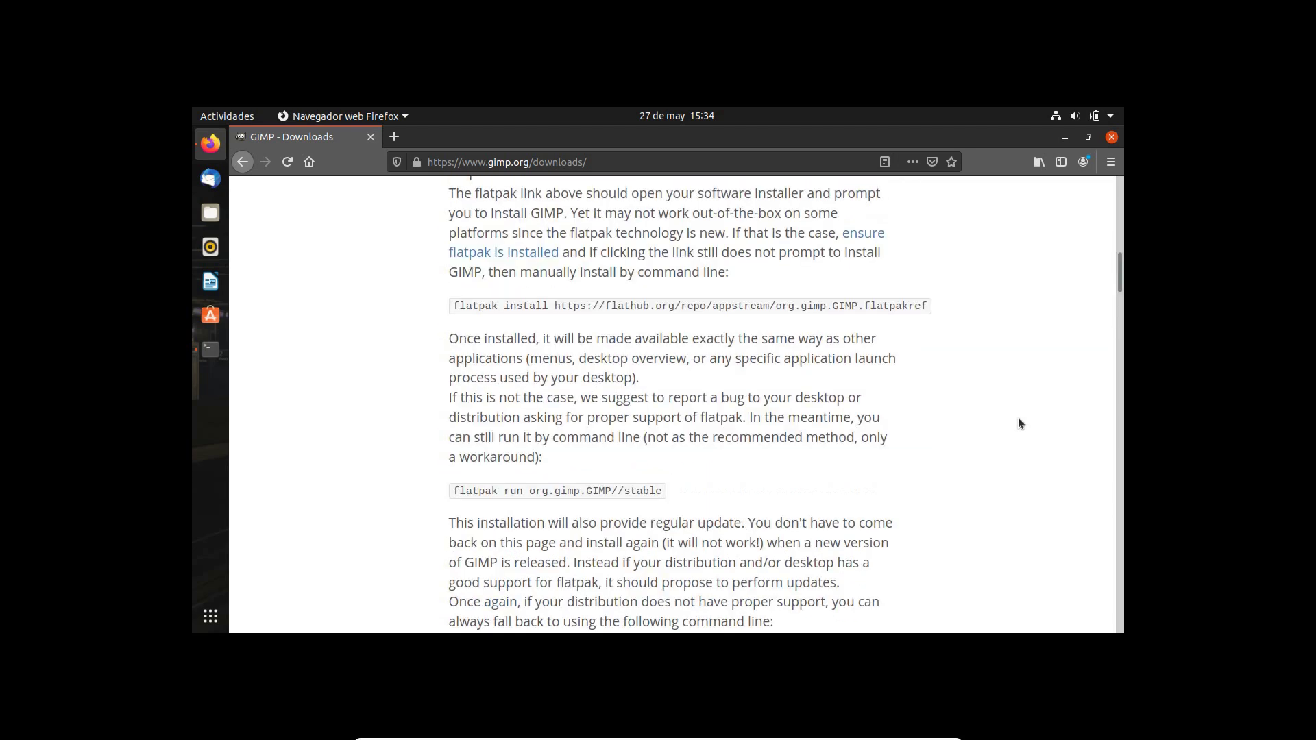
scroll(1018, 423, up, 5)
click(394, 137)
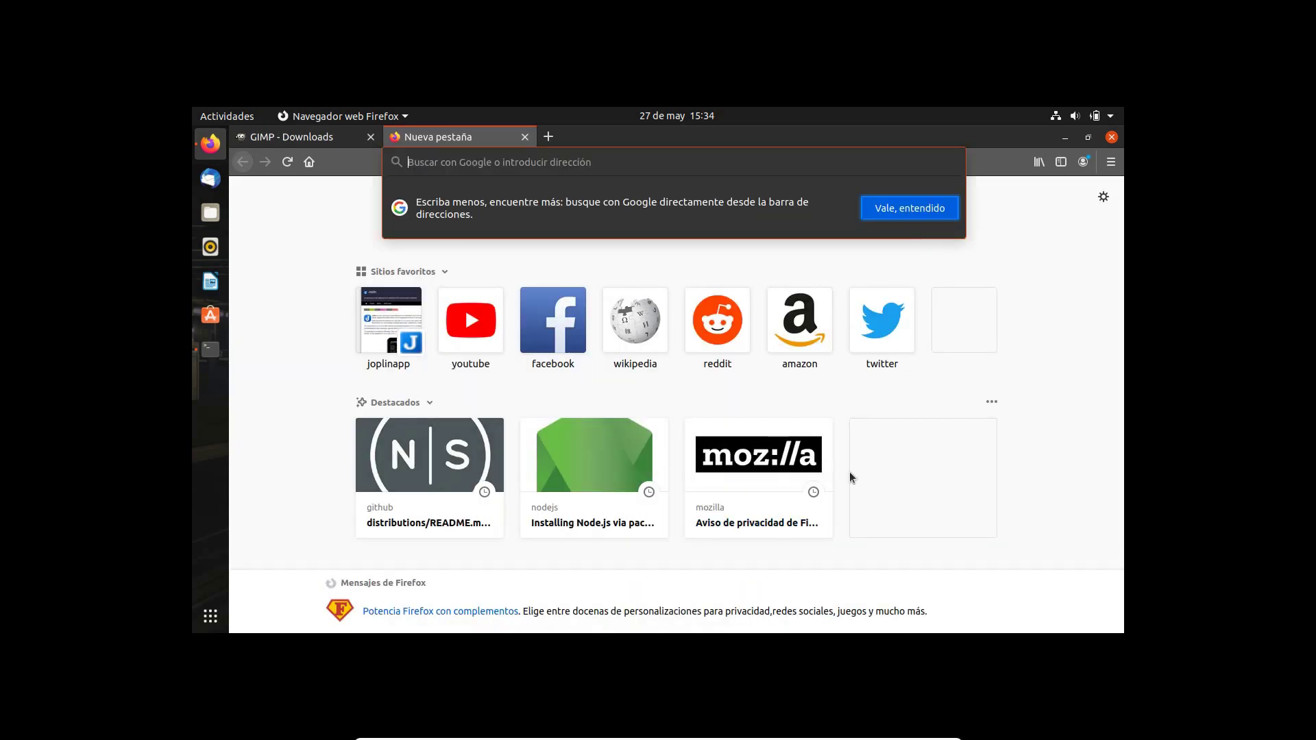
Go to flathub.org and open the GNU Image Manipulation Program 2.10.18 page from Popular Apps.
text(f)
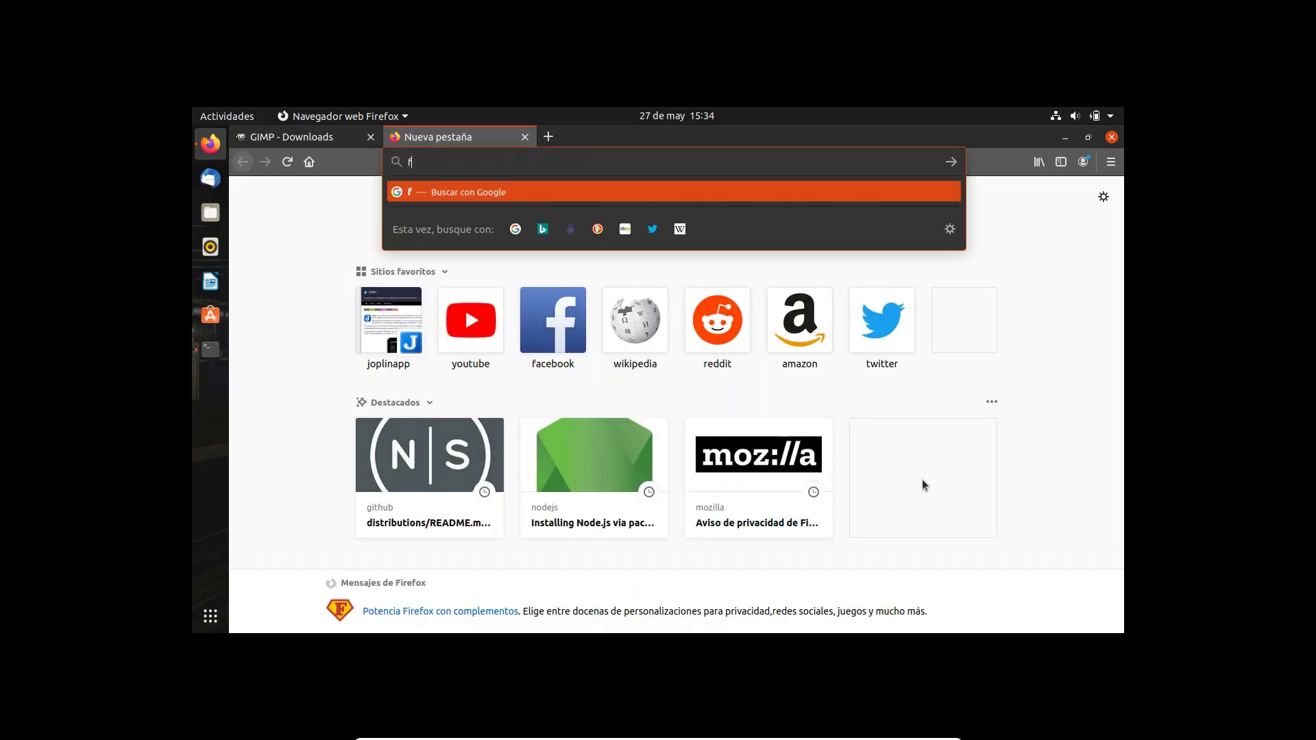
text(lathub)
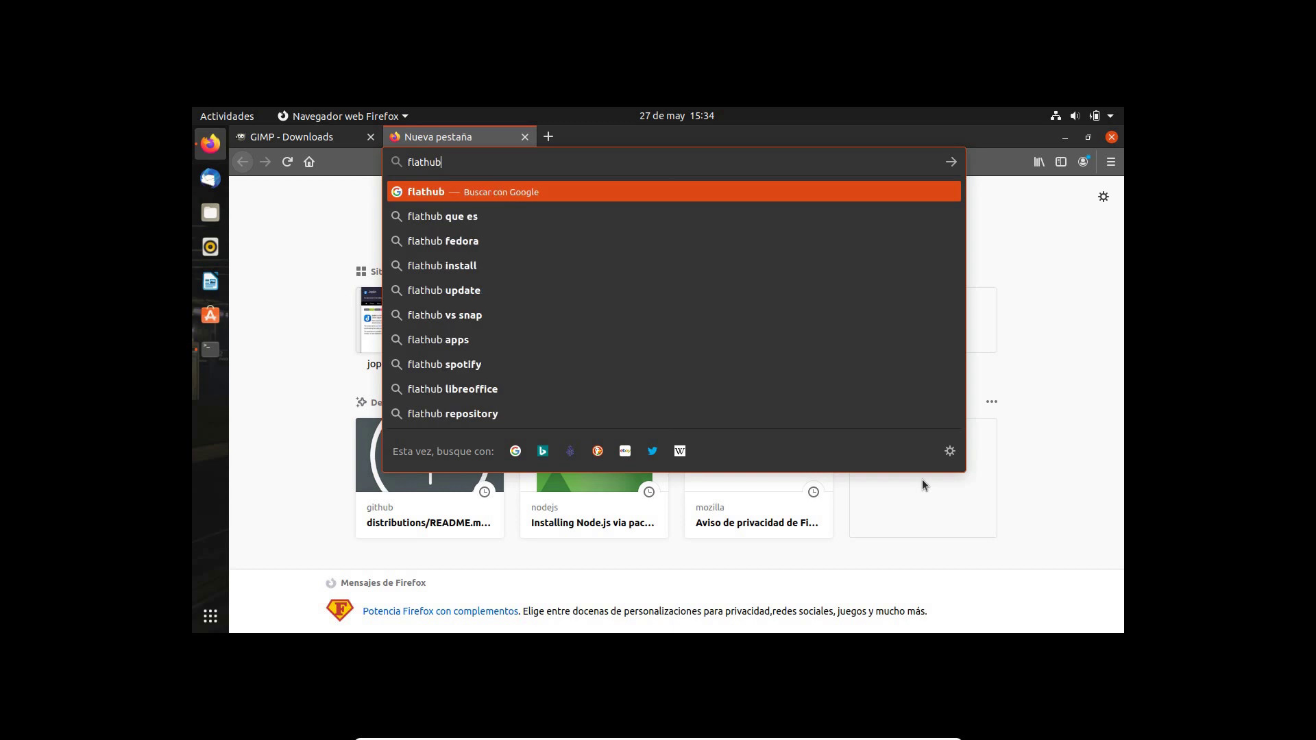
text(.org)
key(Return)
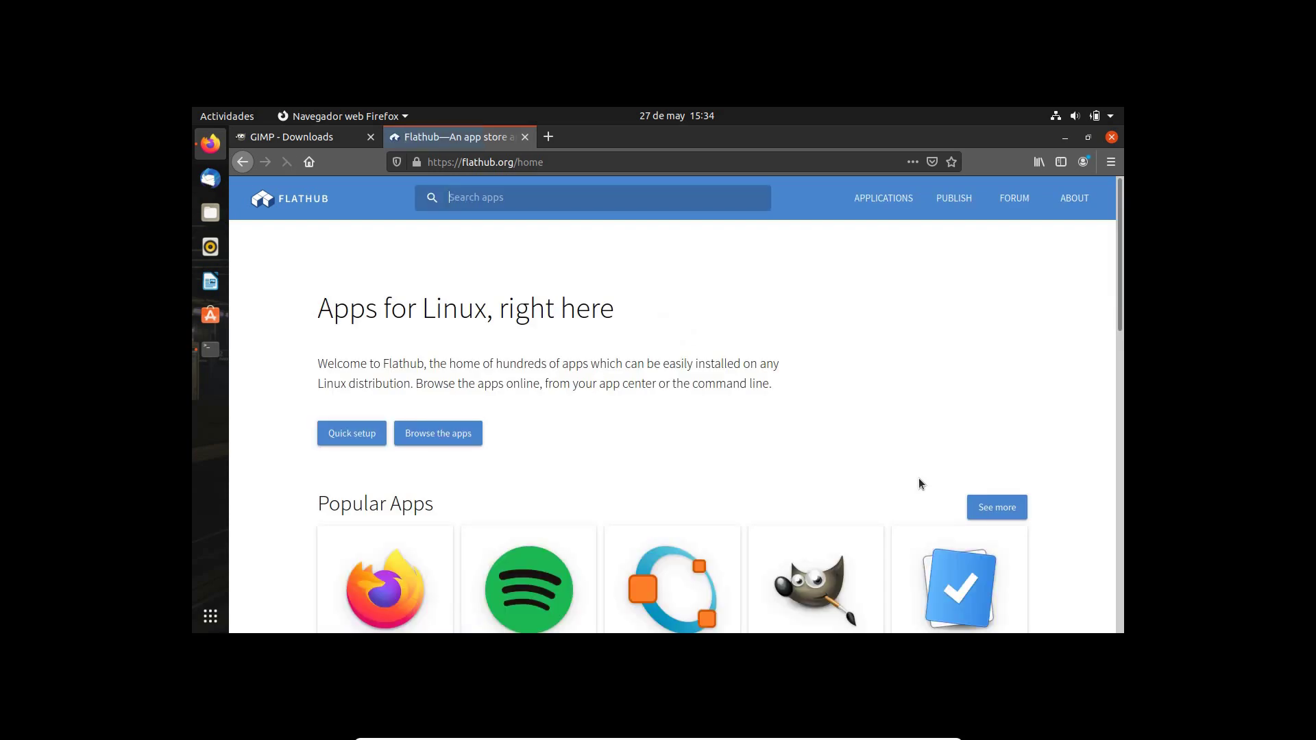
scroll(1055, 343, down, 5)
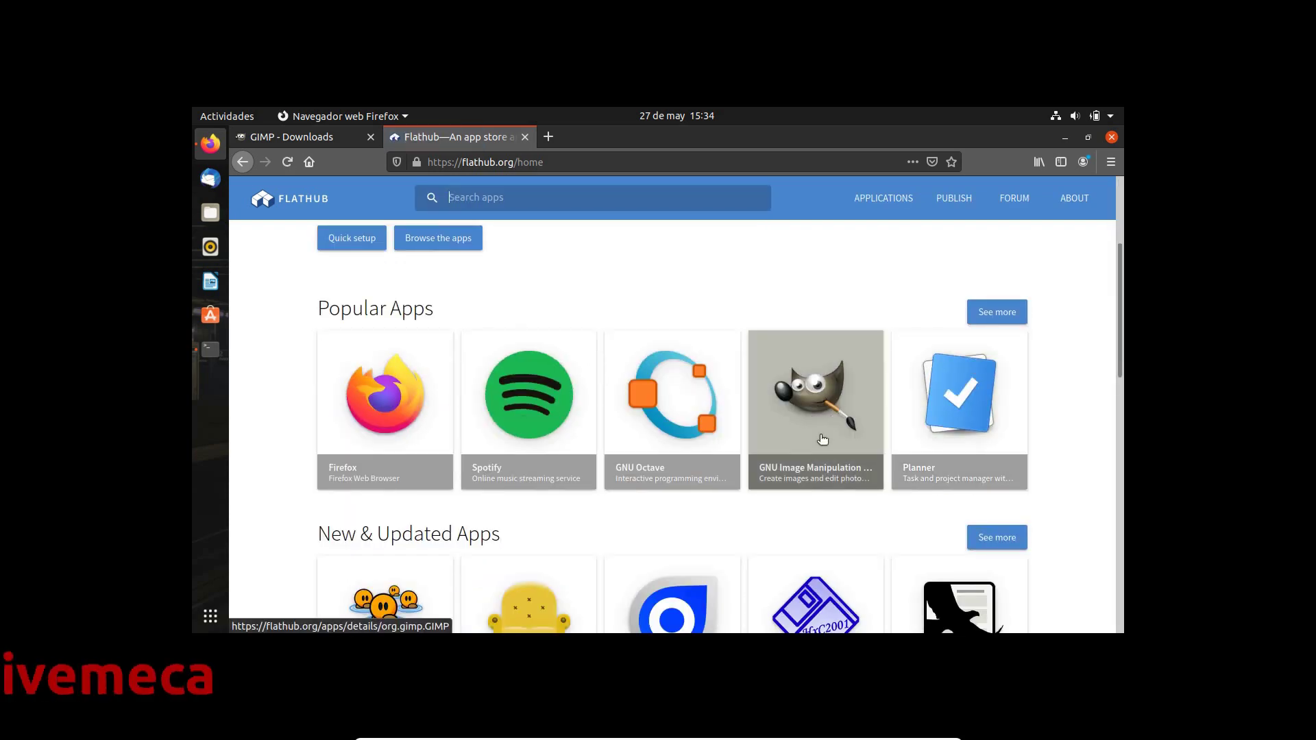
click(778, 433)
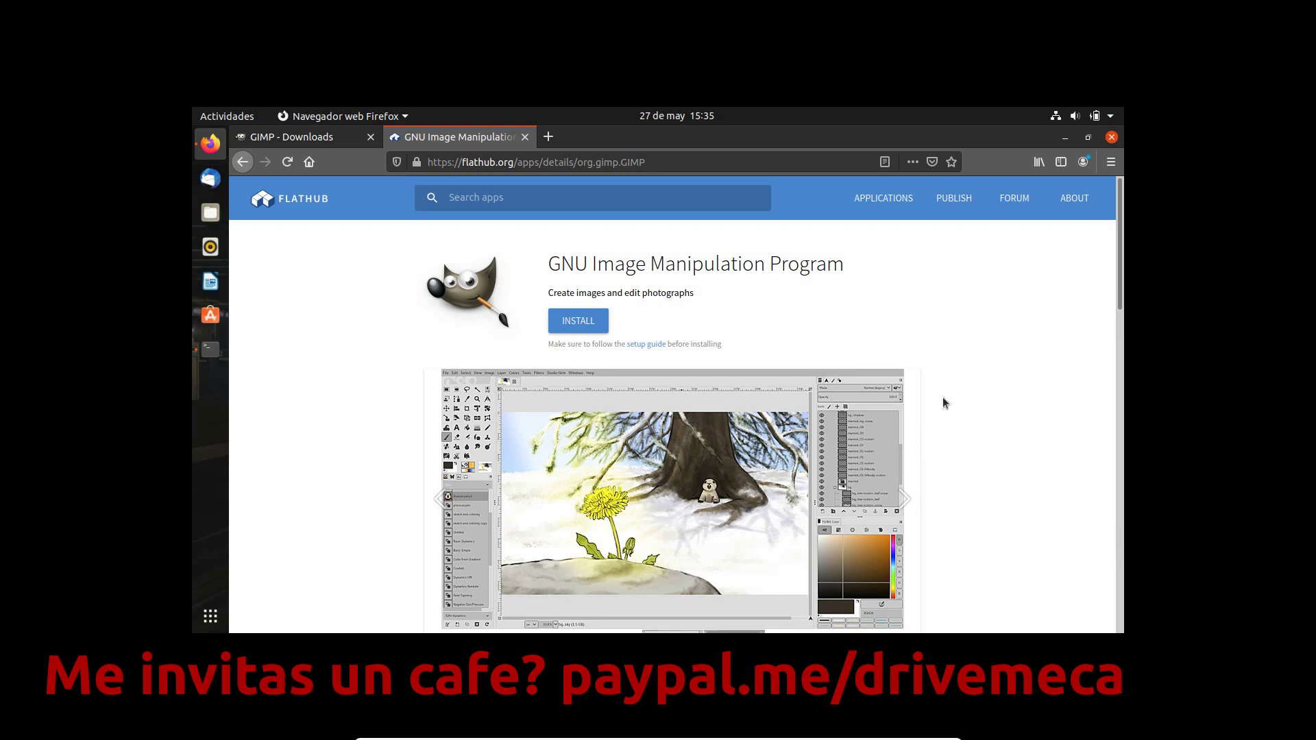
scroll(956, 392, down, 3)
scroll(961, 388, down, 2)
scroll(961, 388, down, 4)
scroll(961, 388, up, 1)
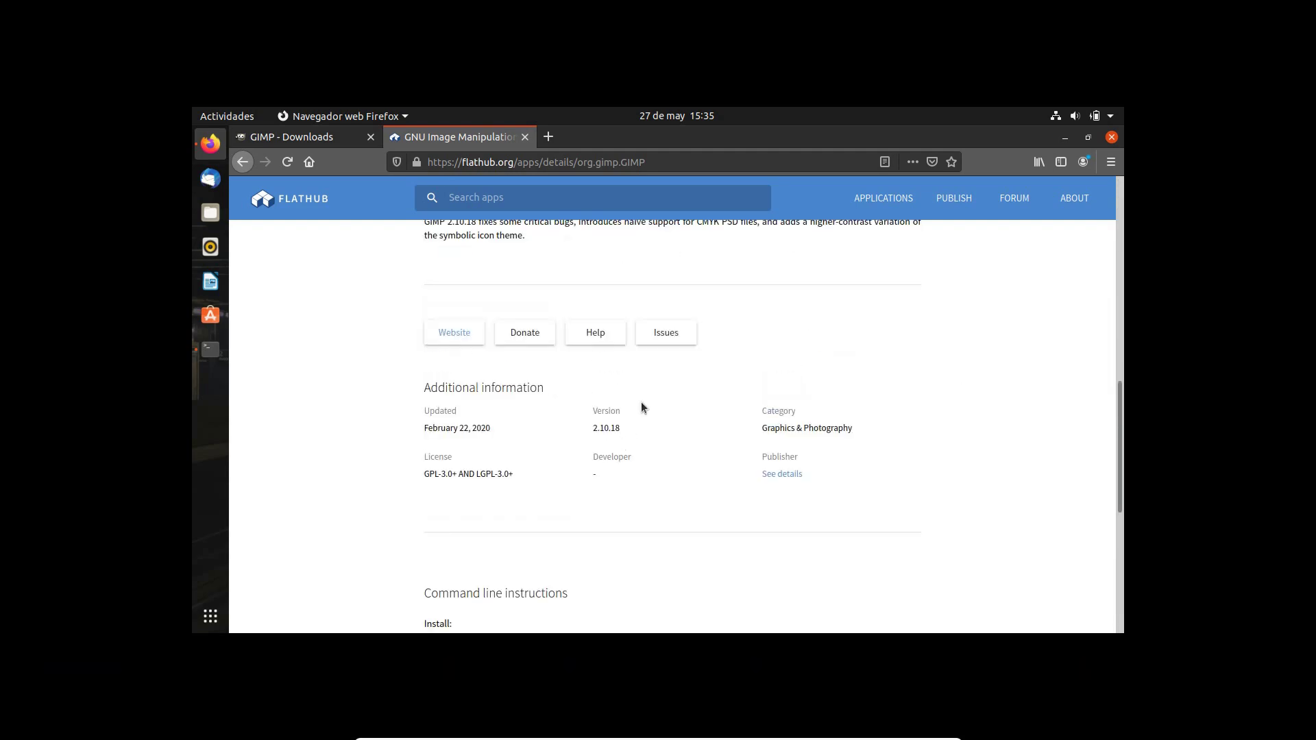
scroll(1011, 470, up, 5)
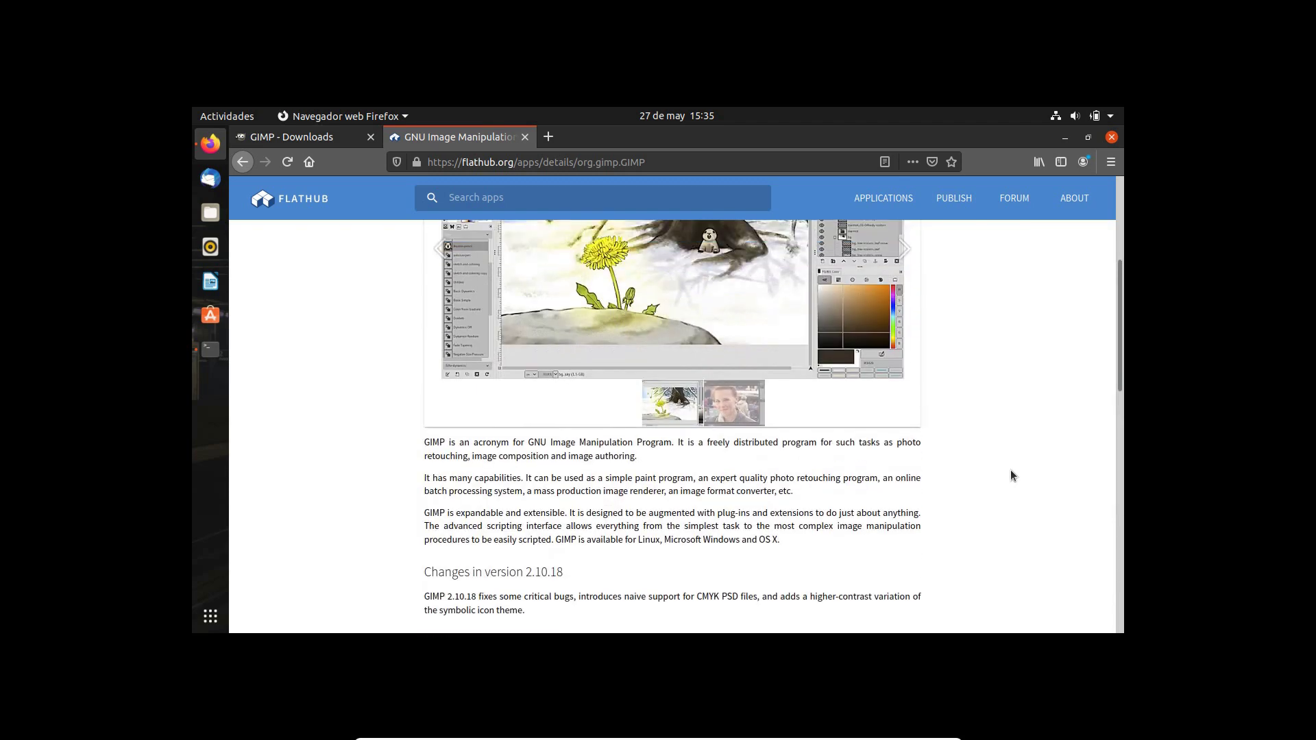
scroll(1015, 467, up, 3)
scroll(1019, 461, up, 1)
scroll(1019, 462, up, 1)
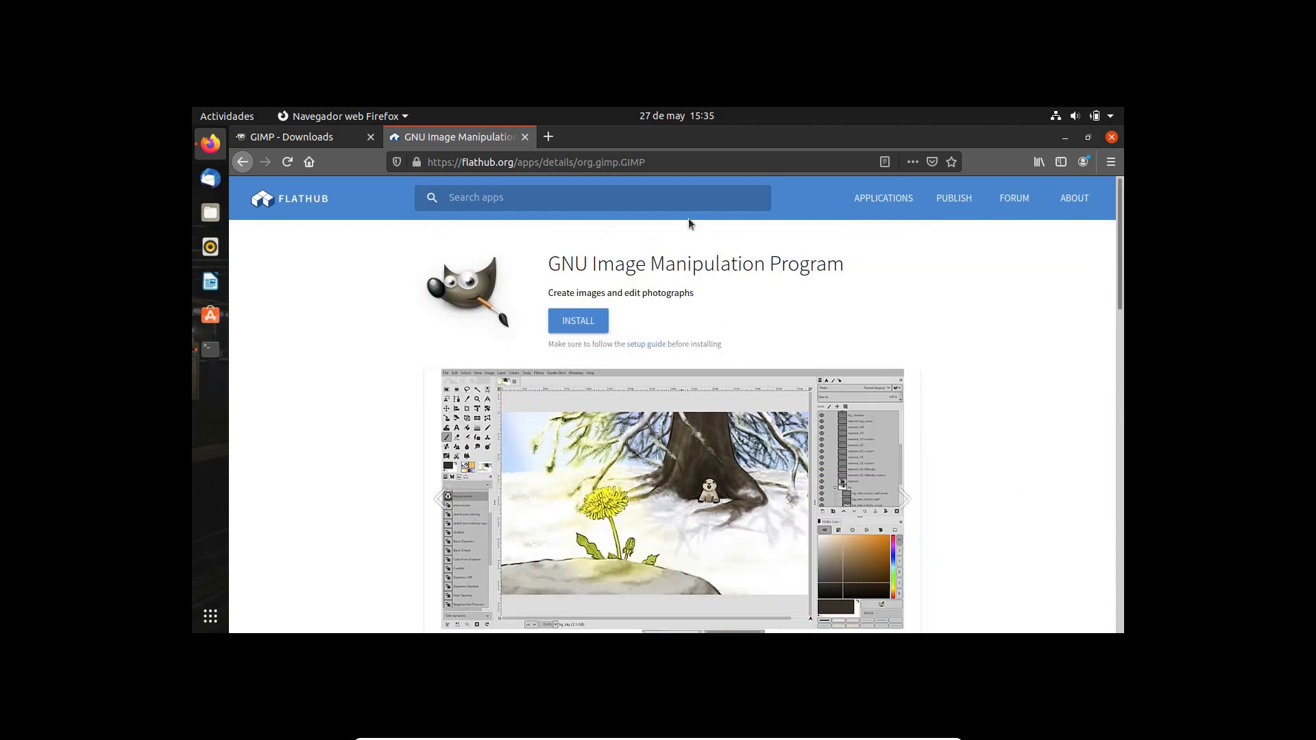
In a new tab, load snapcraft.io to reach the Snapcraft store page.
click(550, 136)
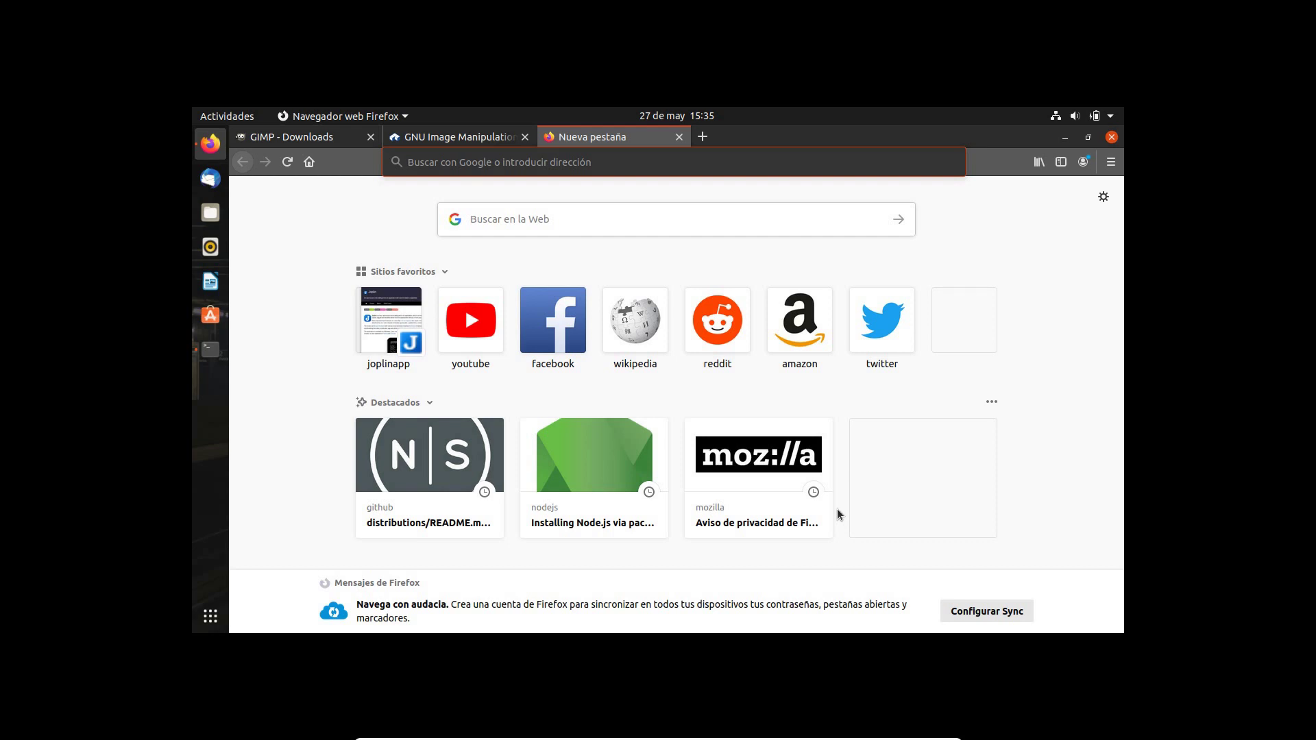
text(snapcr)
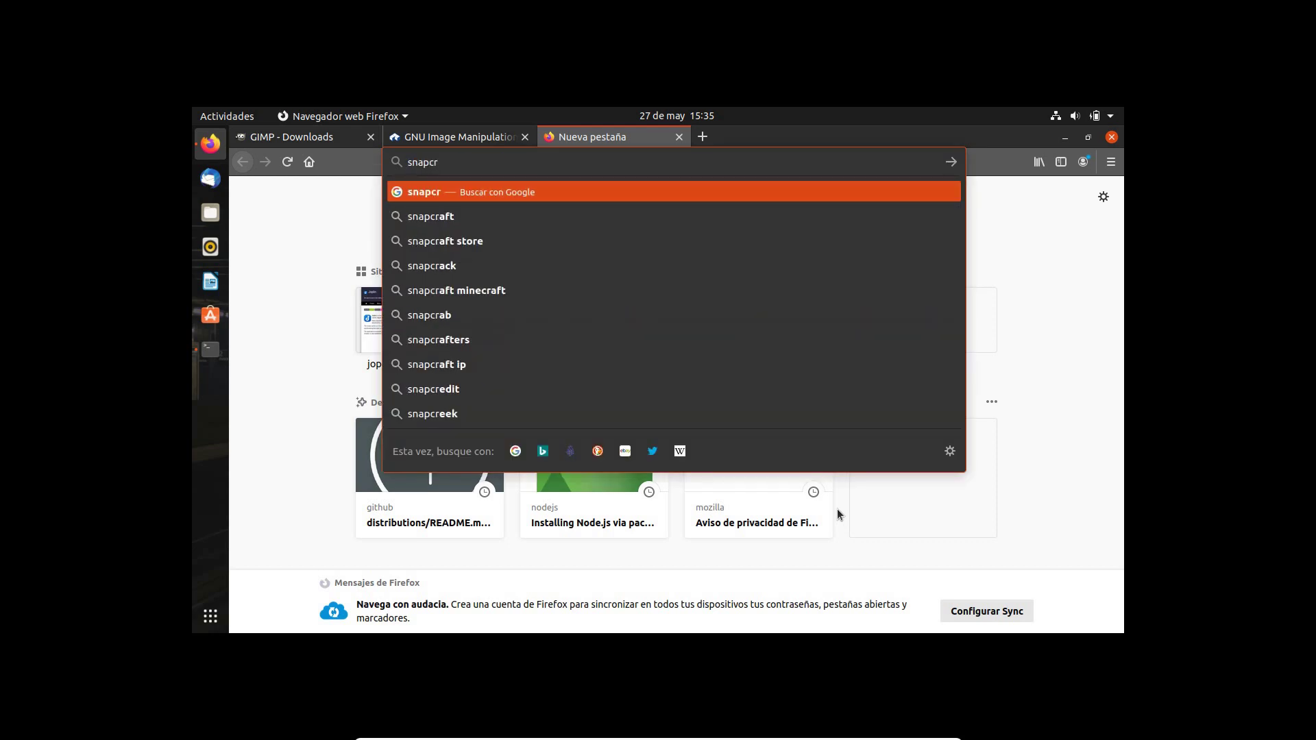
text(aft)
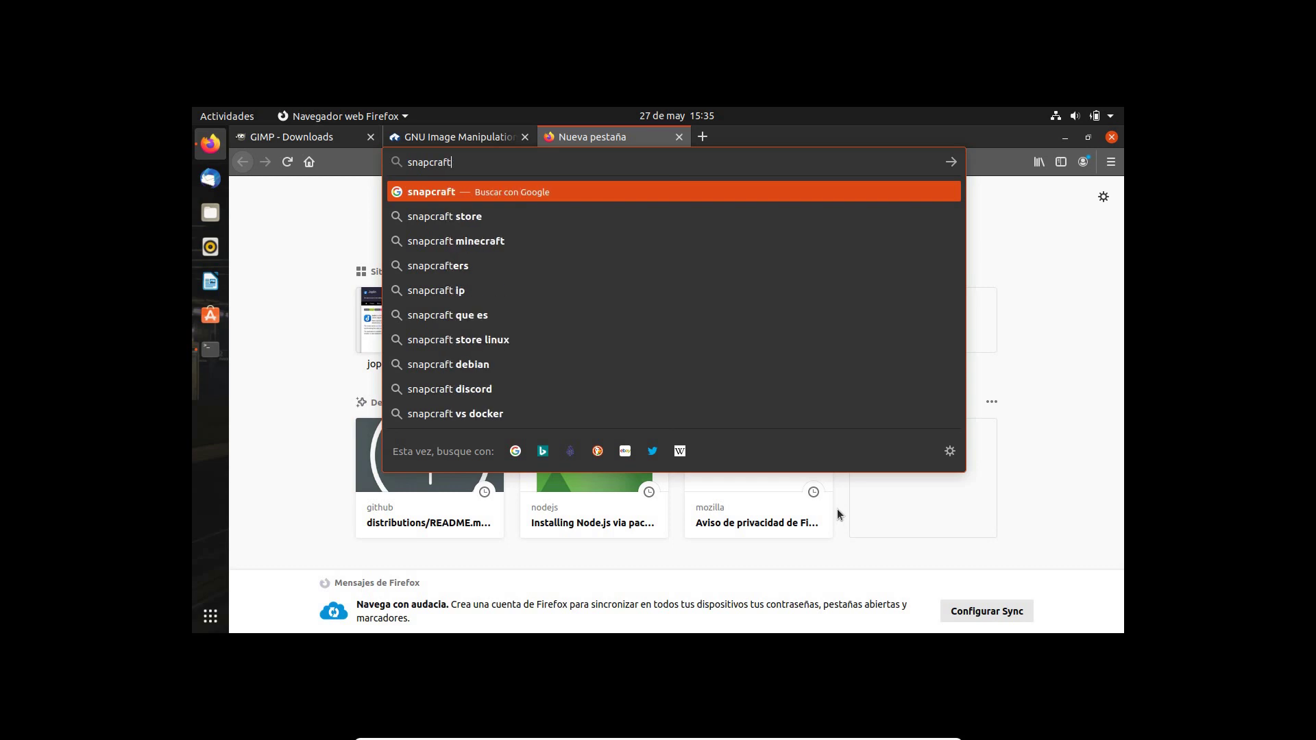
text(.)
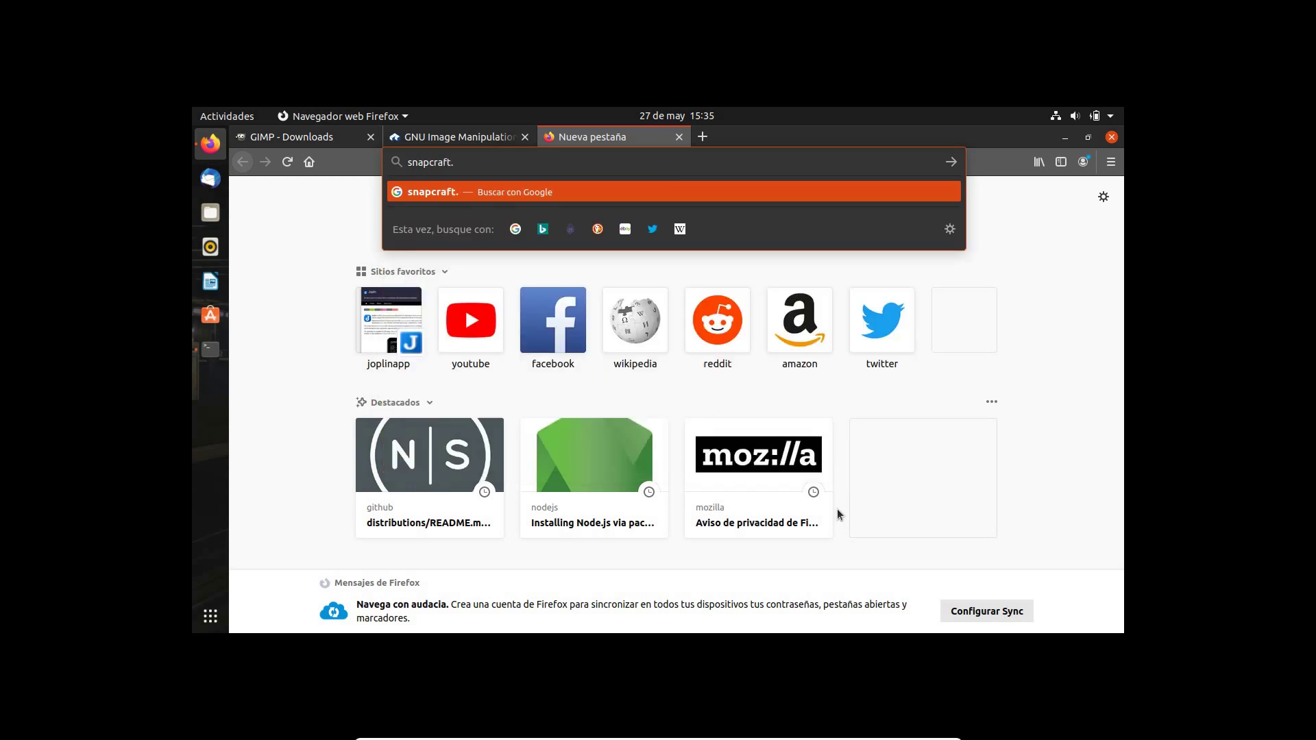
text(io)
key(Return)
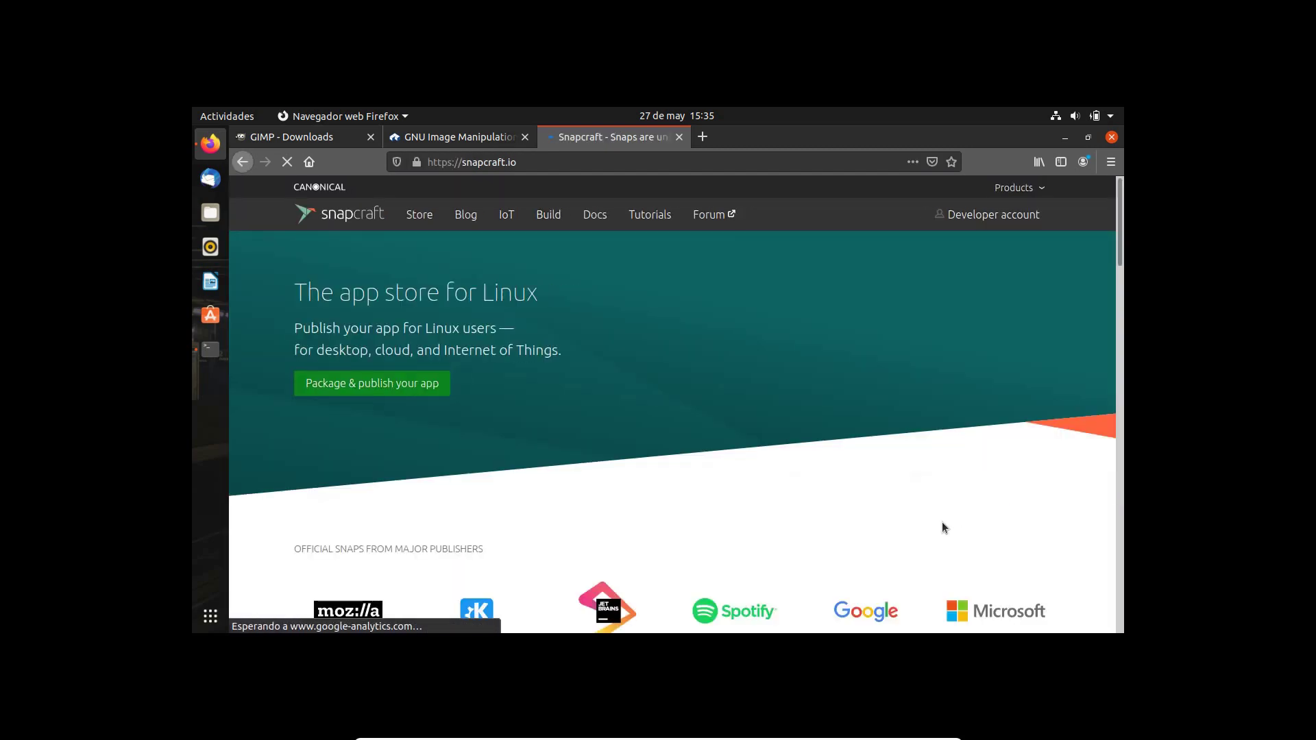
scroll(849, 478, down, 3)
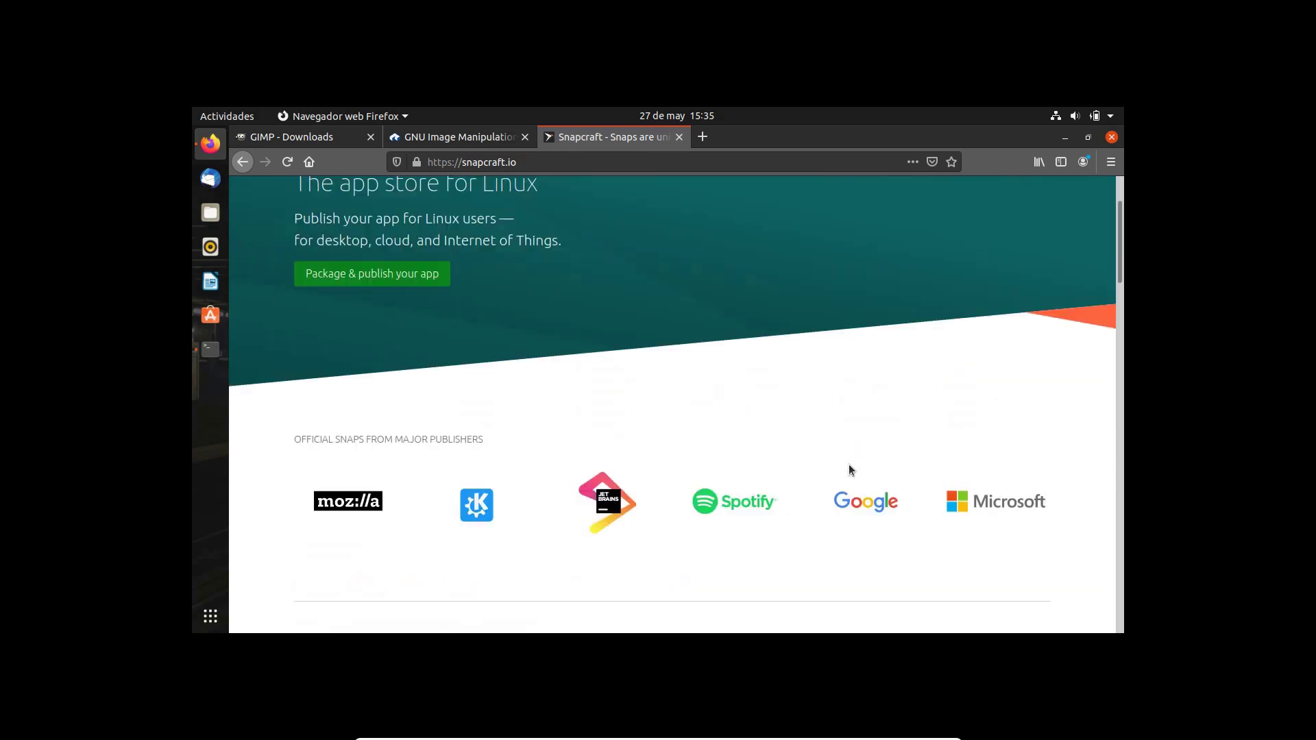
scroll(850, 465, up, 3)
Search the Snap Store for 'gimp' and open the GIMP snap's details page.
click(419, 216)
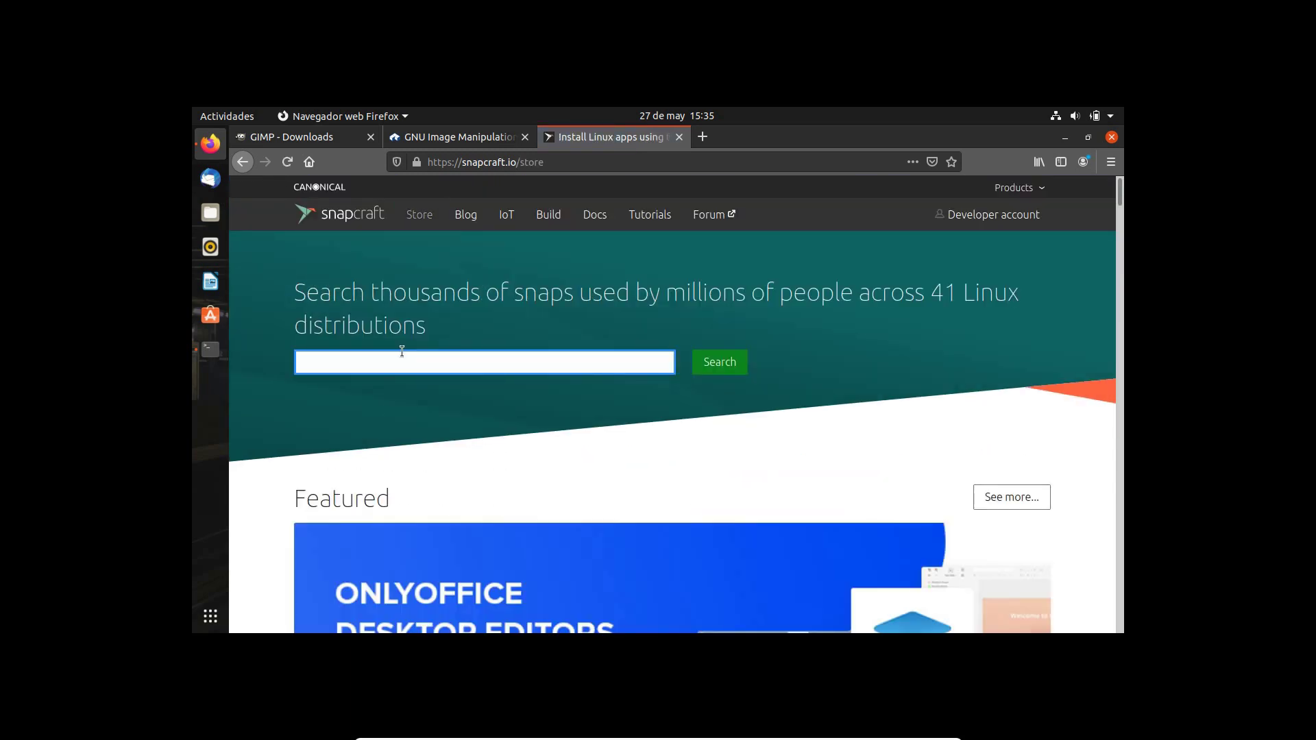
text(gimp)
key(Return)
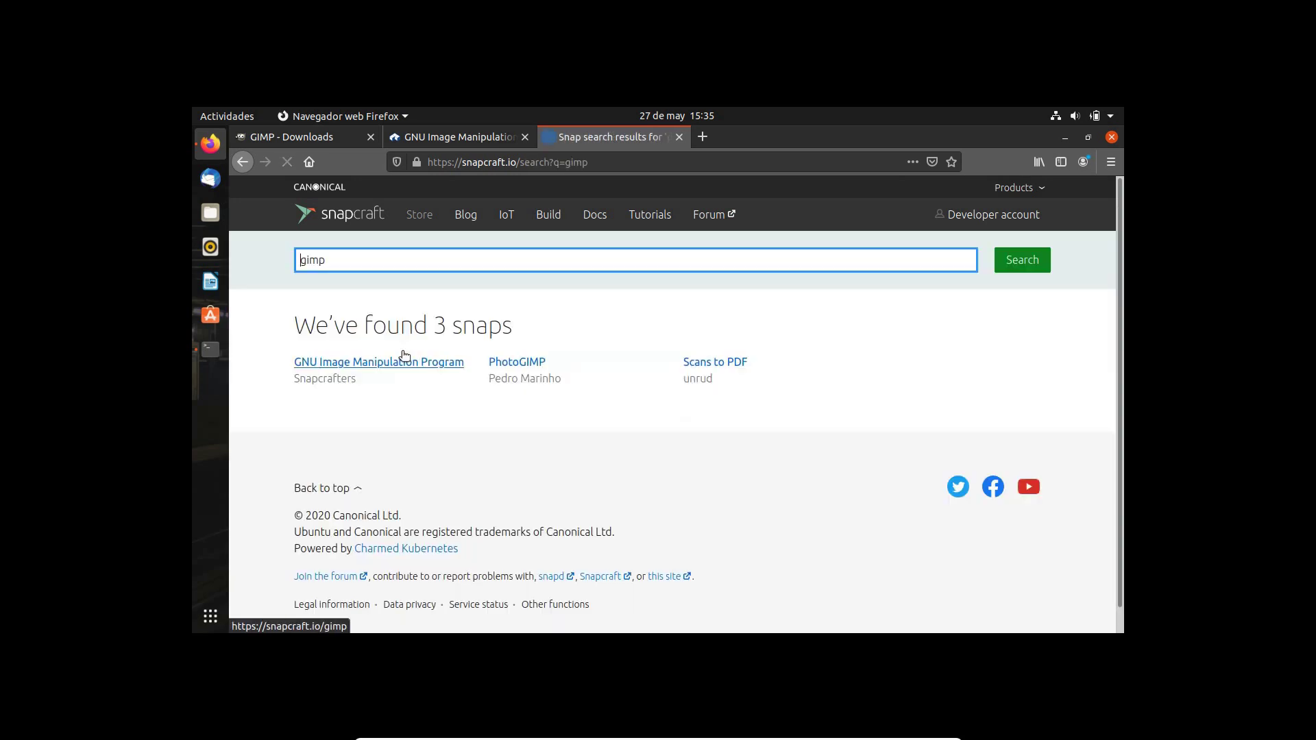
click(354, 358)
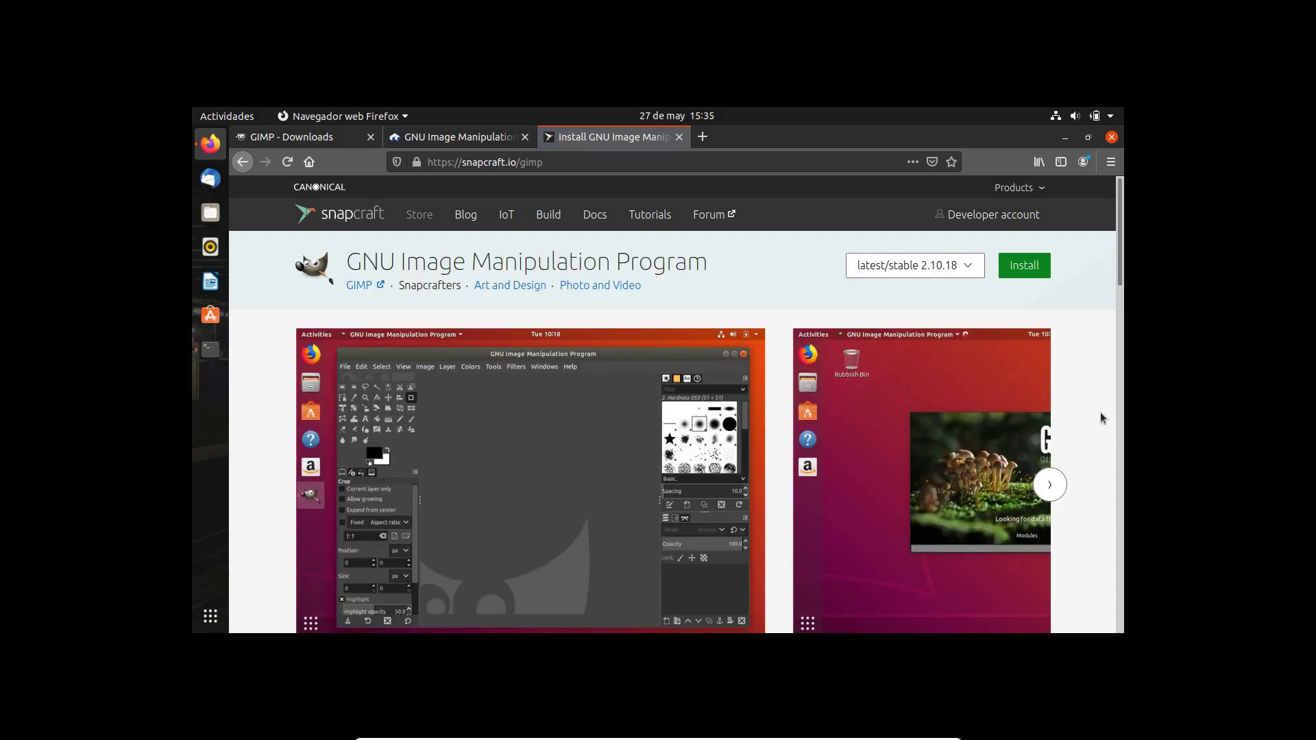
Scroll the snapcraft.io/gimp page down to the distribution list and footer, then back up.
scroll(1102, 417, down, 3)
scroll(985, 433, down, 2)
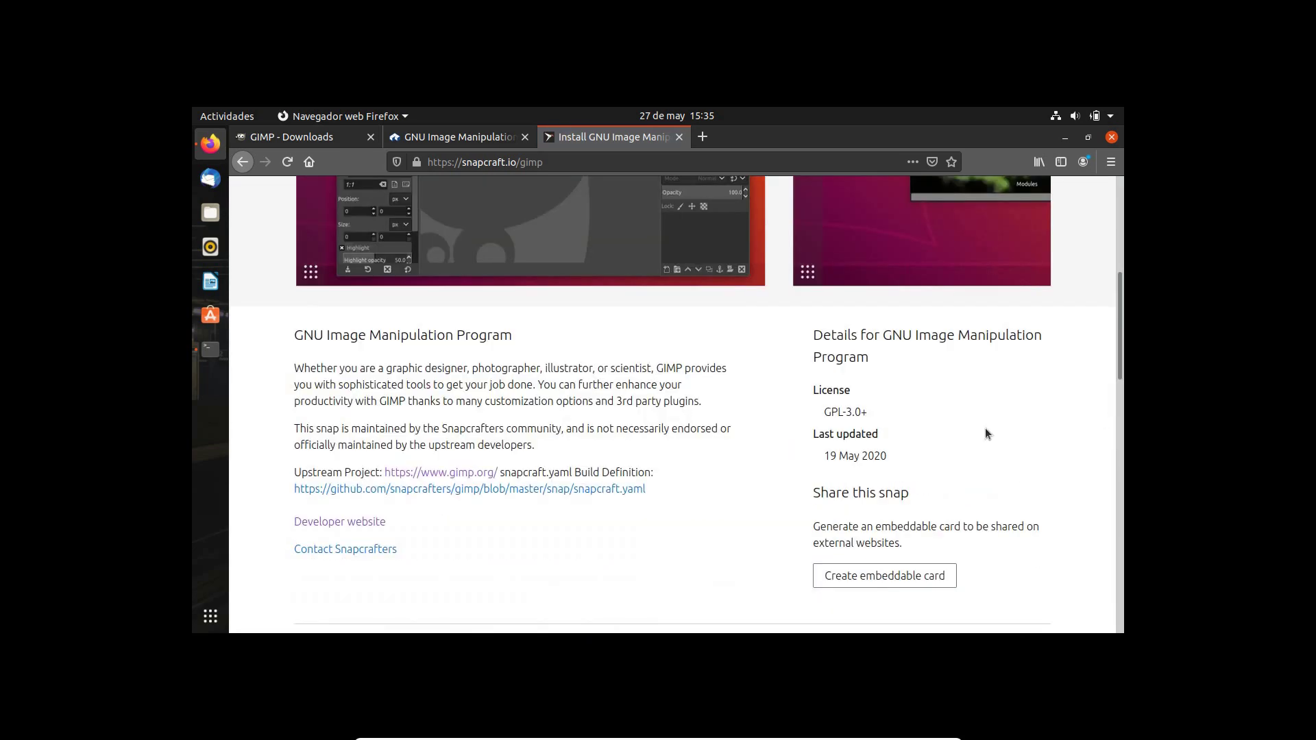
scroll(1030, 468, down, 4)
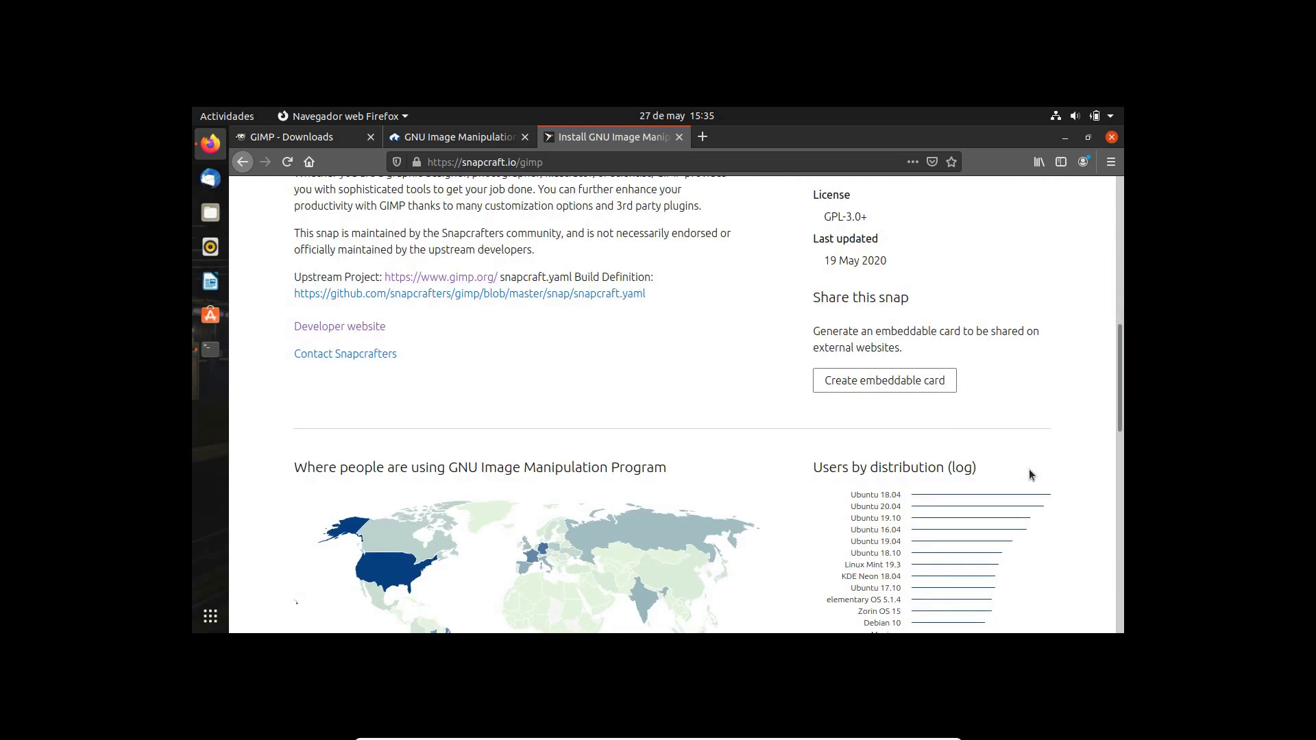
scroll(1030, 469, up, 4)
scroll(1029, 469, up, 5)
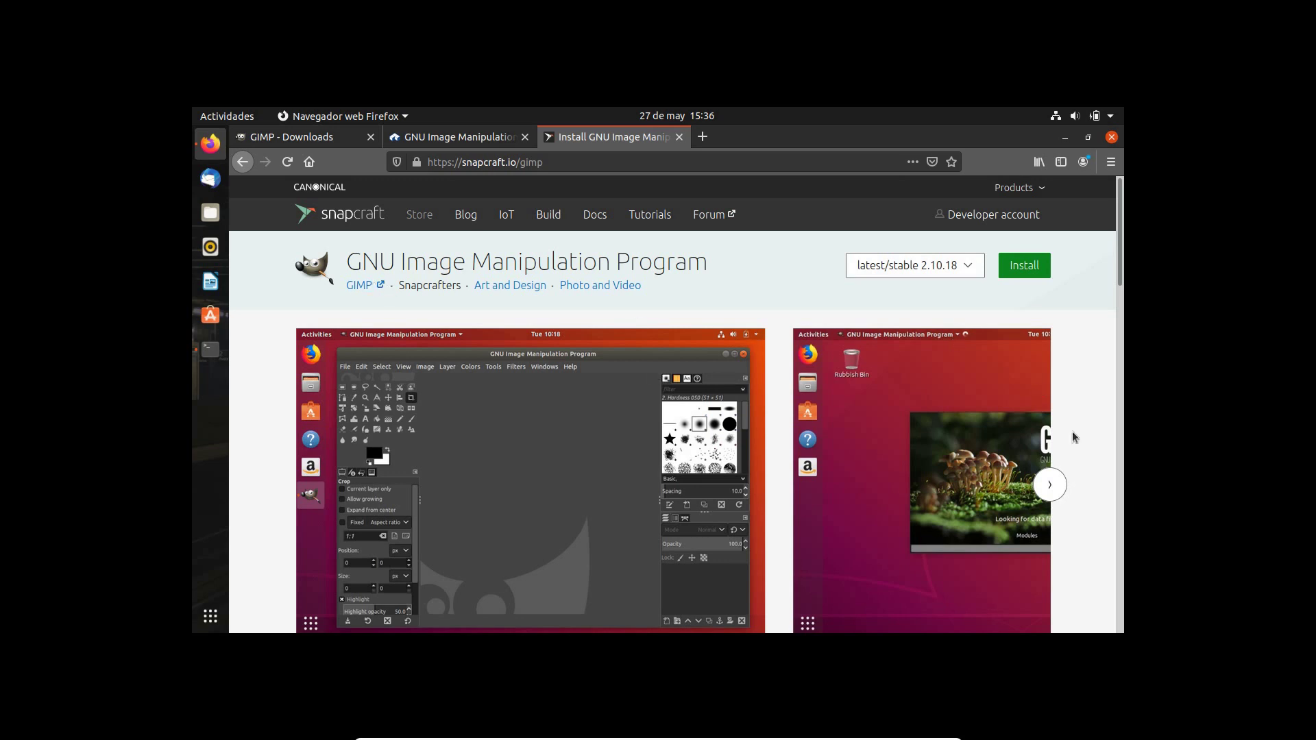
scroll(1092, 466, down, 2)
scroll(1093, 466, down, 2)
scroll(1092, 466, down, 4)
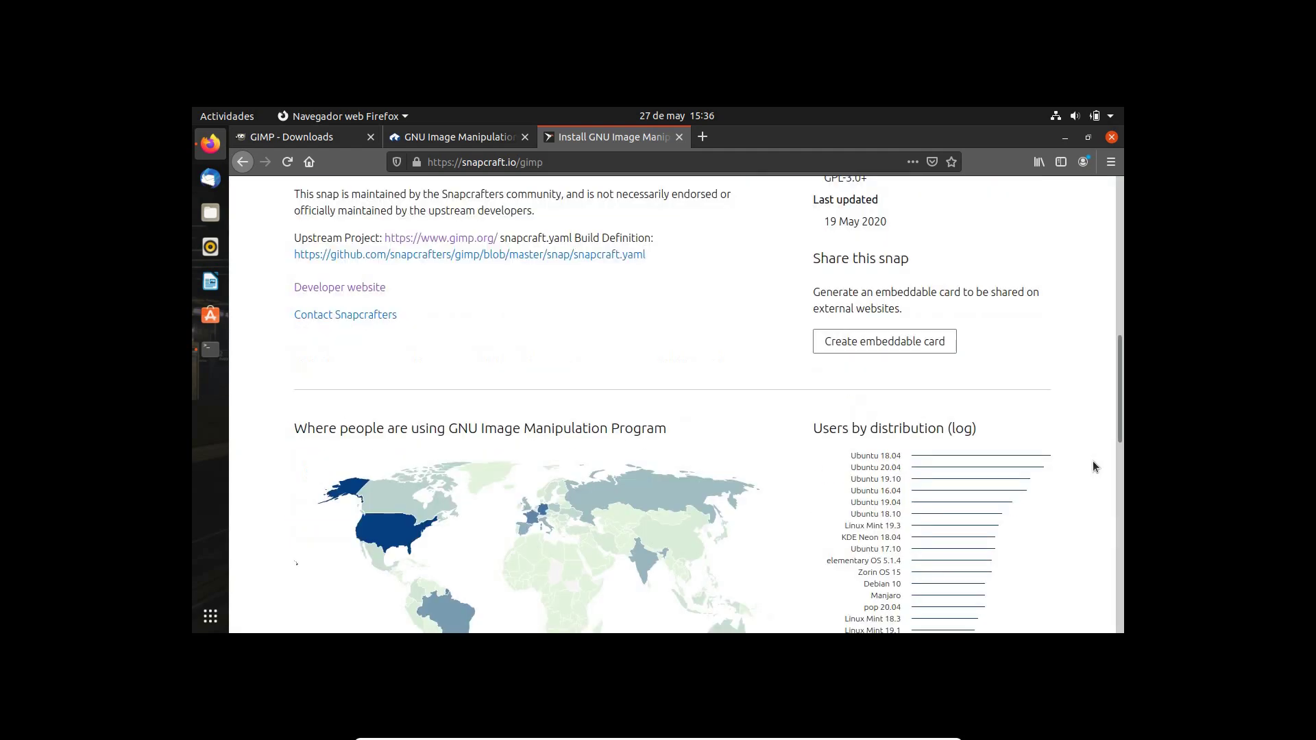
scroll(1092, 466, down, 2)
scroll(1092, 461, down, 5)
scroll(1093, 461, down, 1)
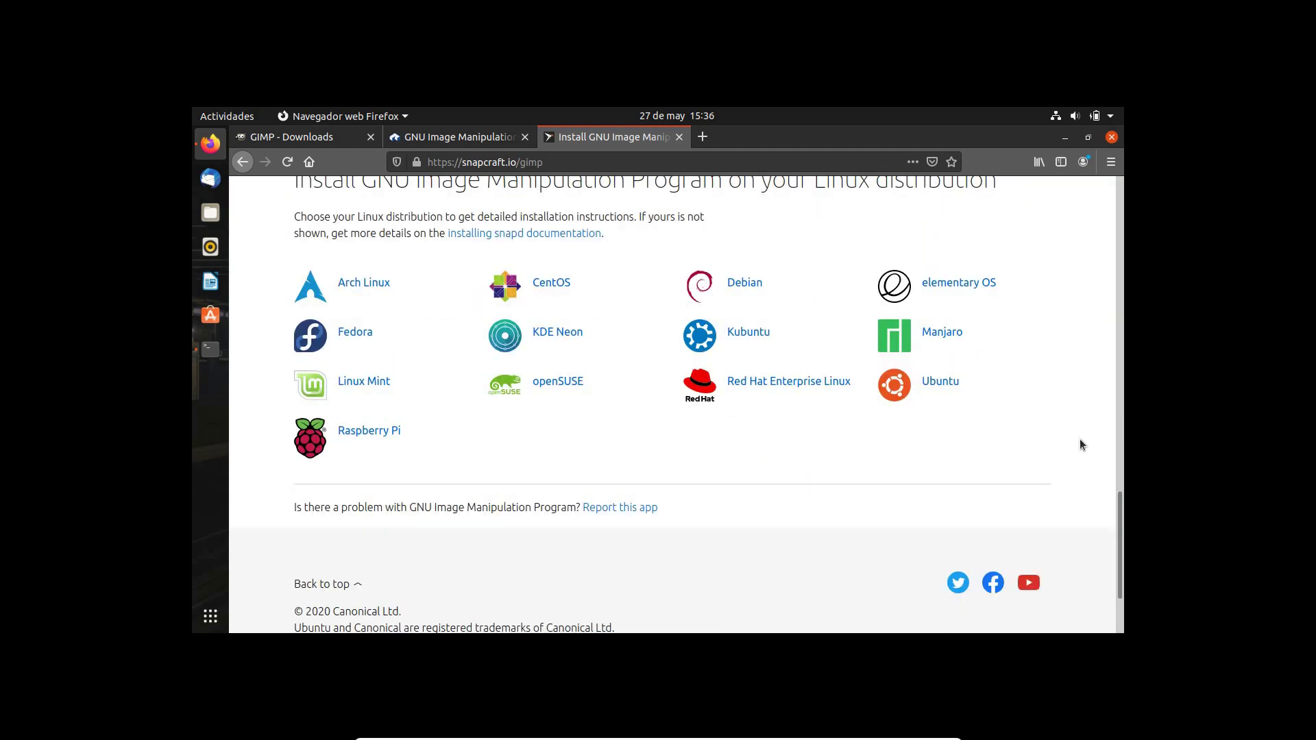
scroll(1079, 438, up, 4)
scroll(1080, 440, up, 5)
scroll(1080, 440, up, 5)
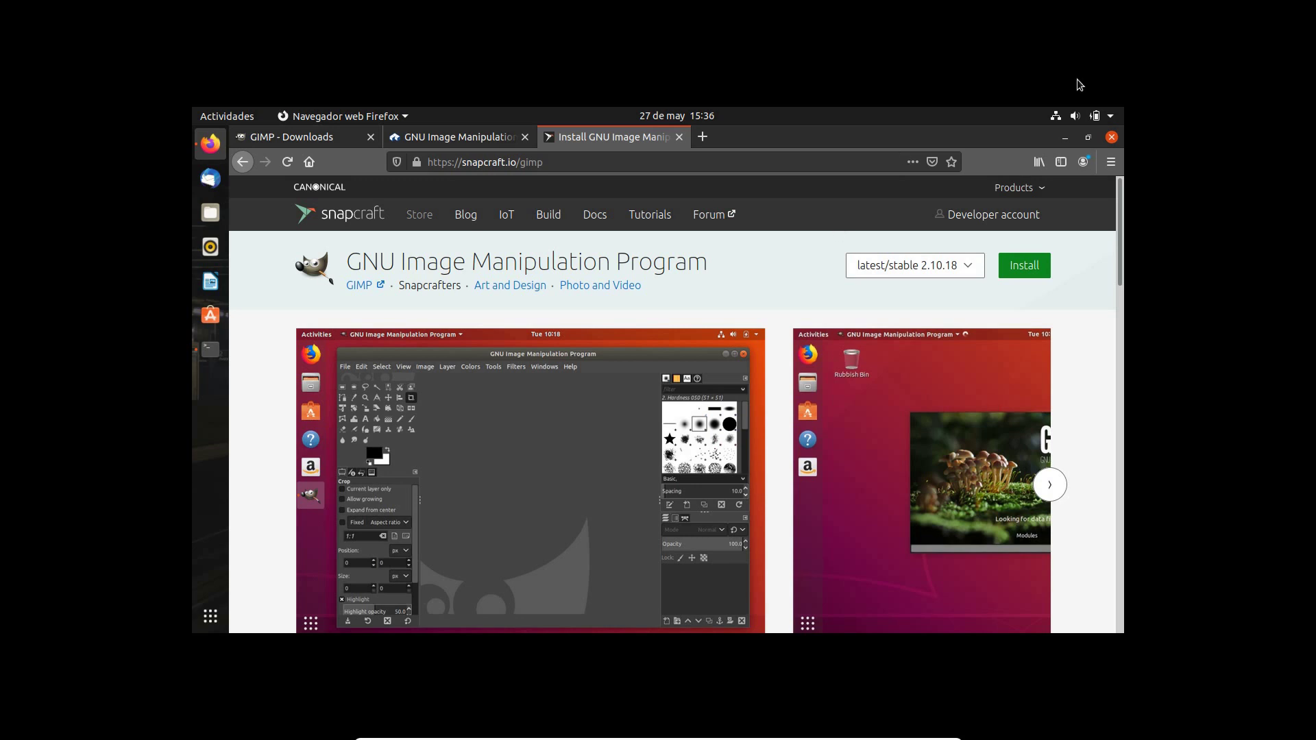
Minimize Firefox, launch Ubuntu Software and browse to the Arte y diseño category.
click(1065, 138)
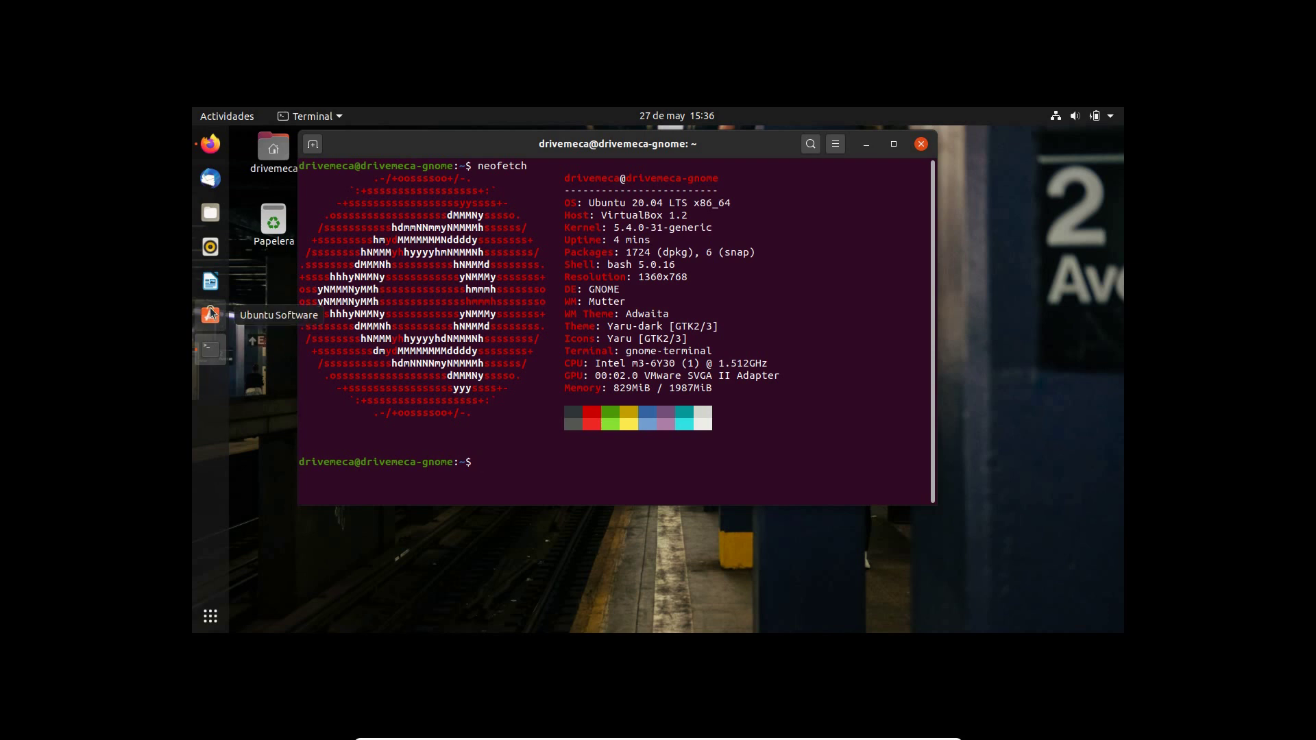
click(212, 313)
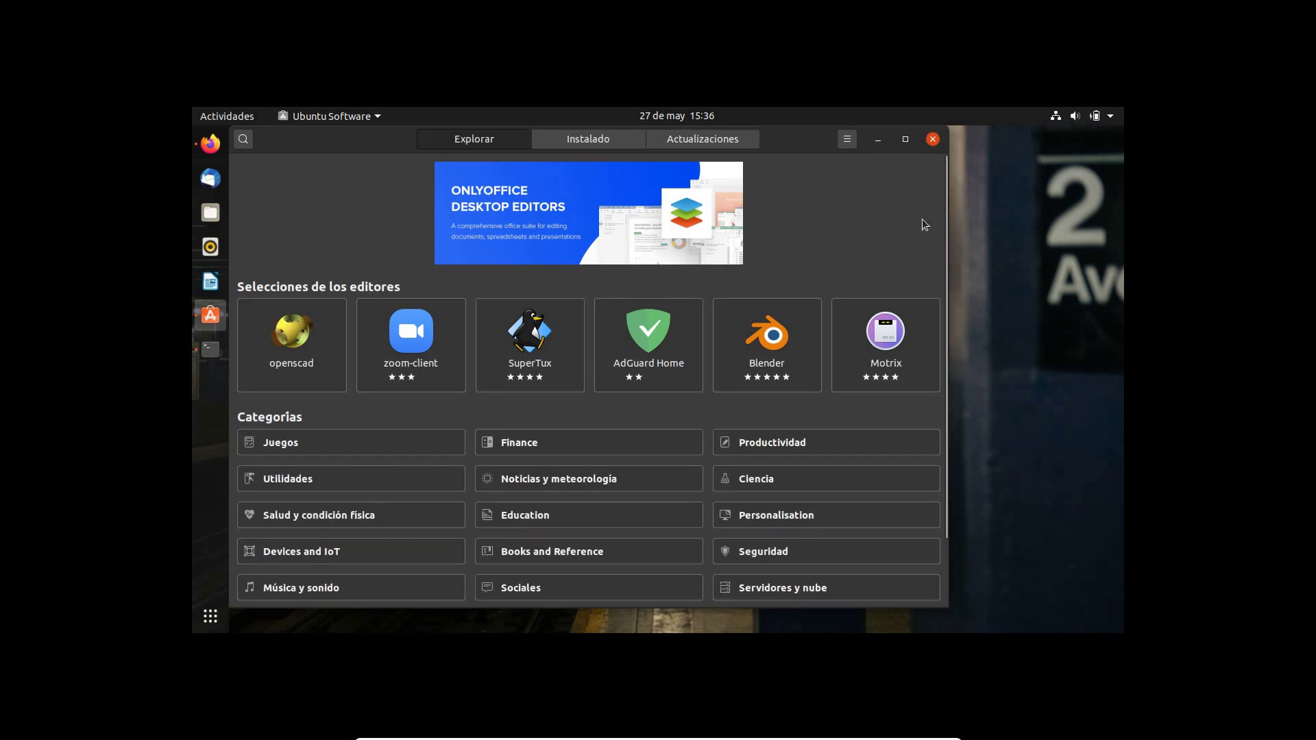
scroll(921, 220, down, 2)
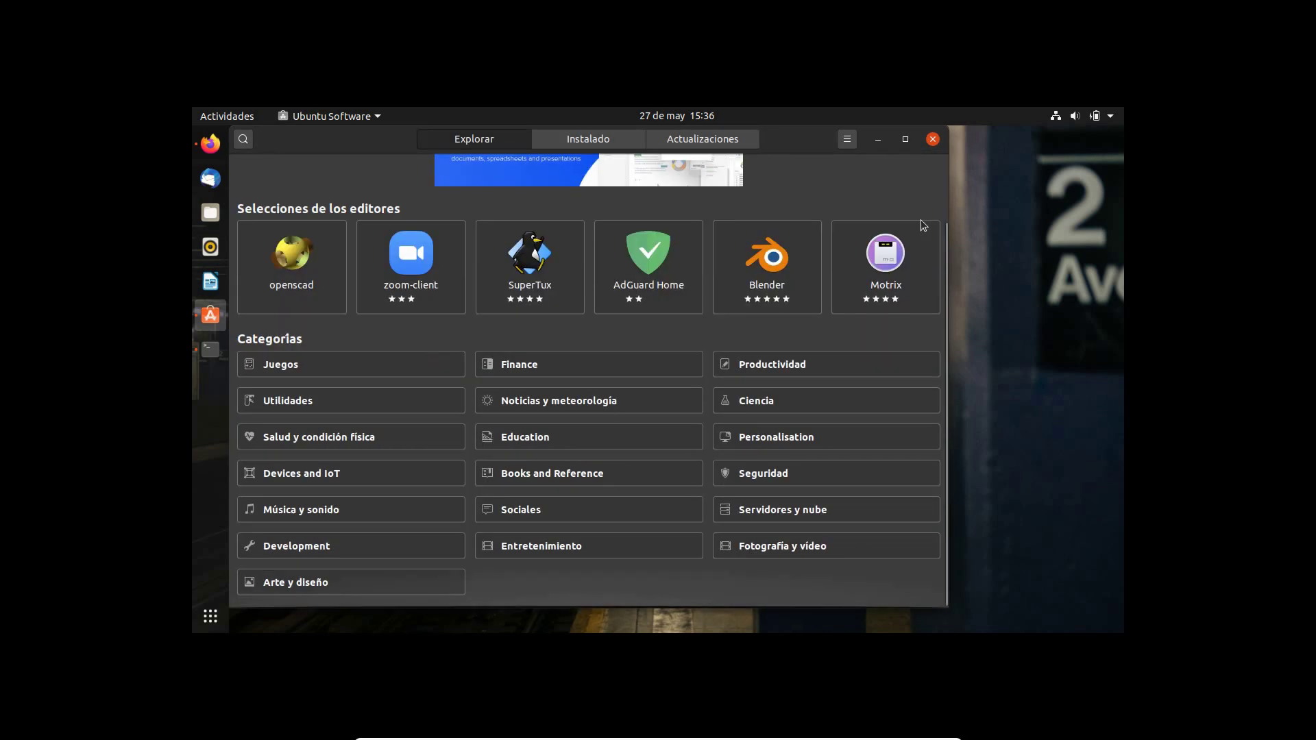
click(314, 583)
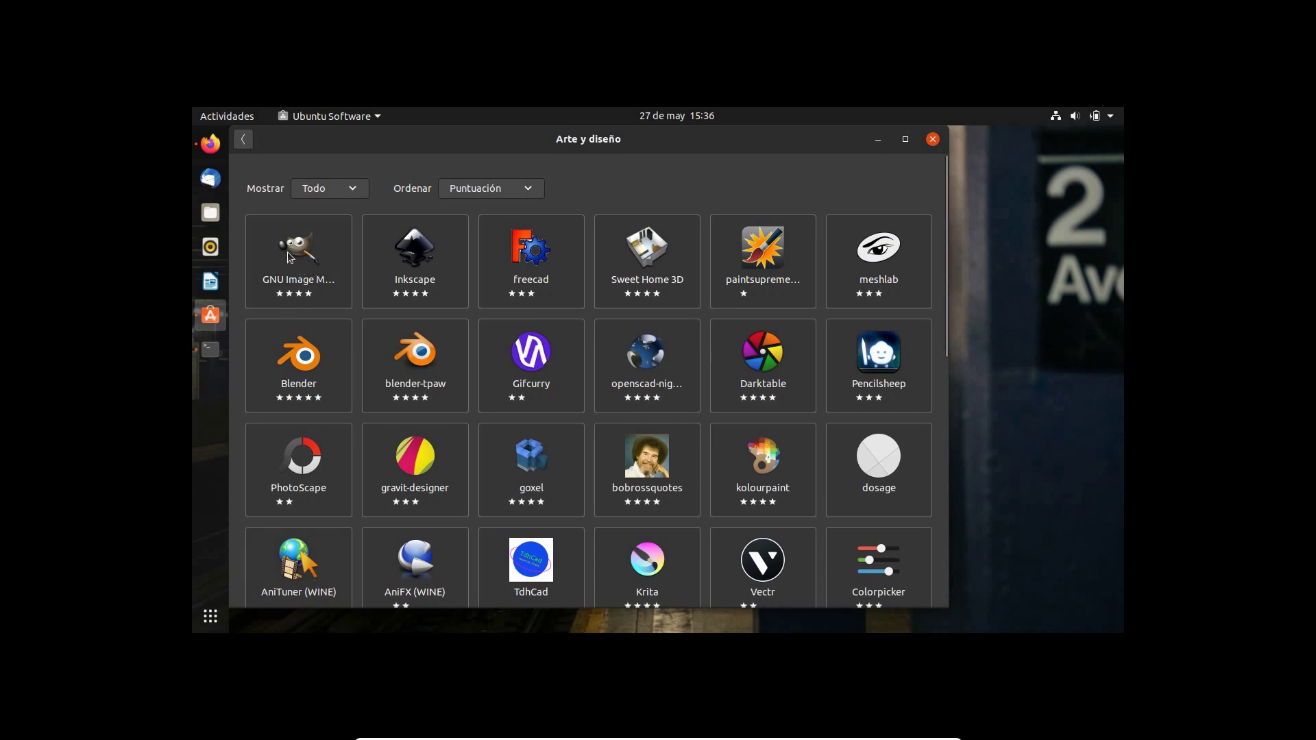
Open GNU Image Manipulation Program, choose the latest/stable channel and start installing it.
click(326, 269)
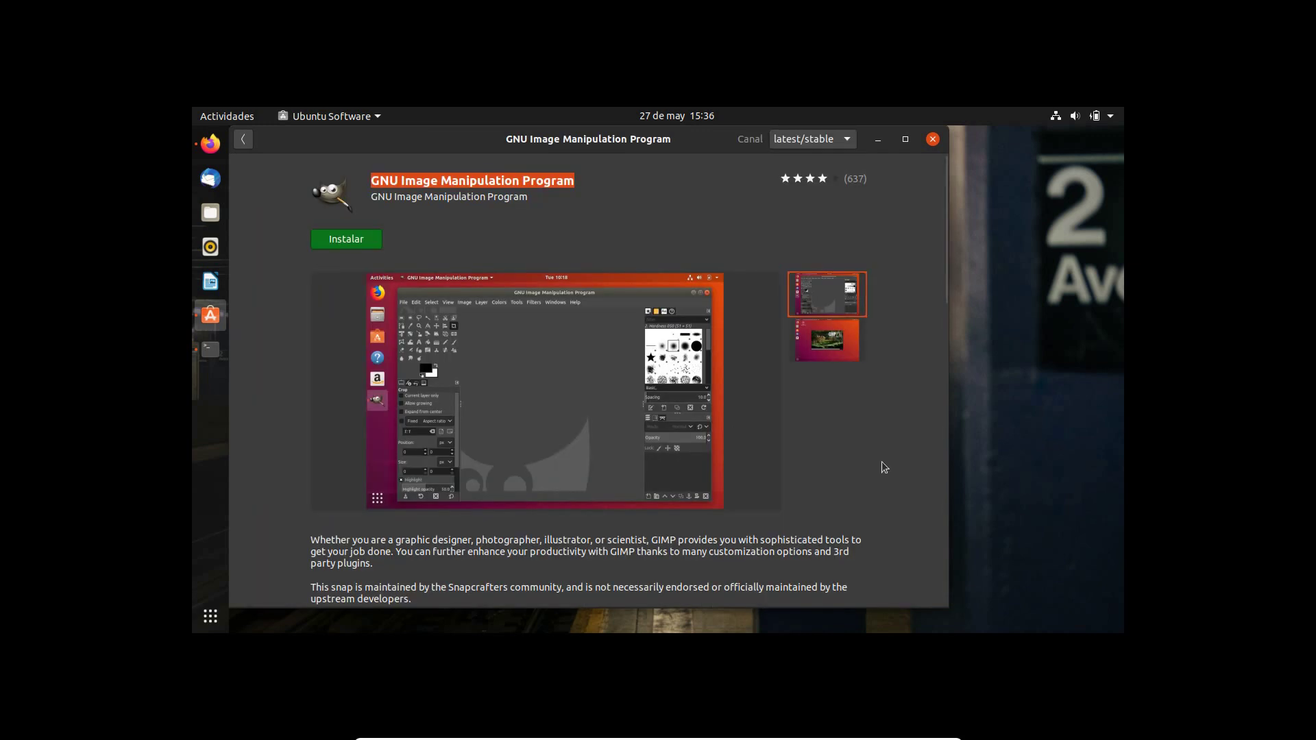
scroll(889, 475, down, 5)
scroll(889, 476, down, 1)
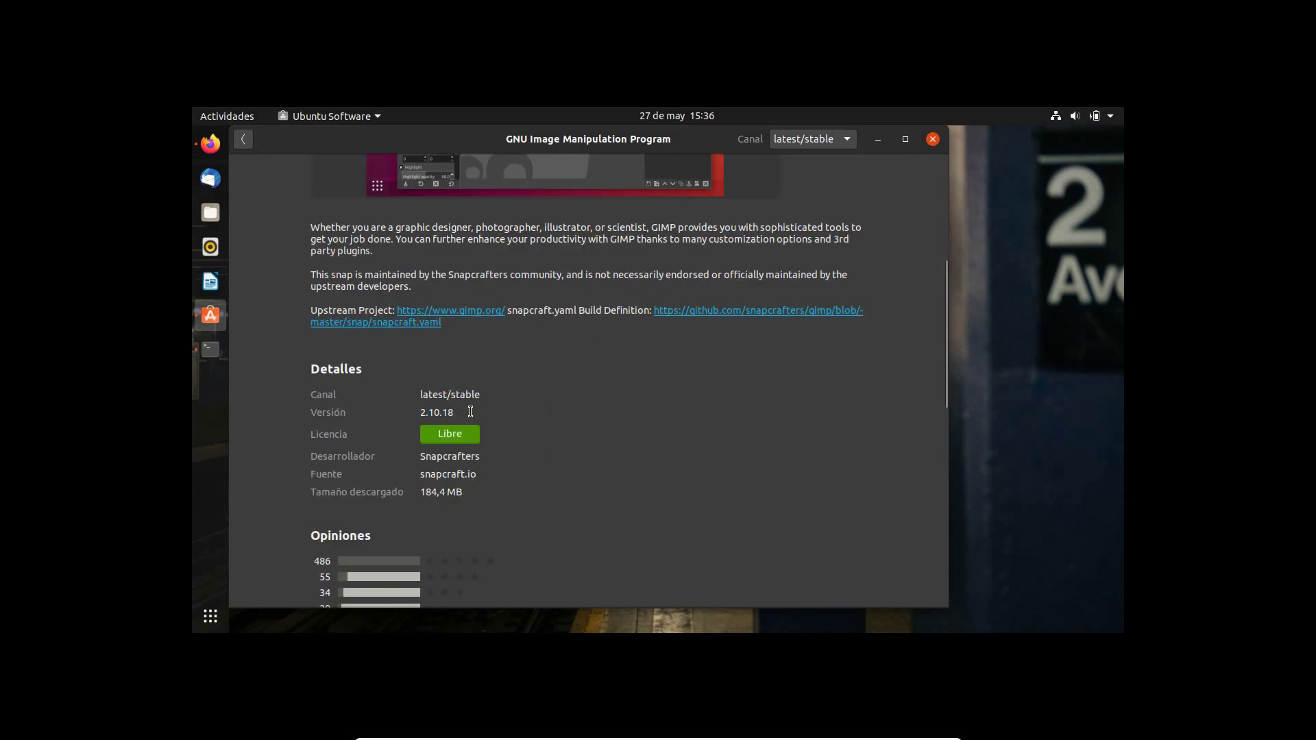
scroll(741, 474, up, 6)
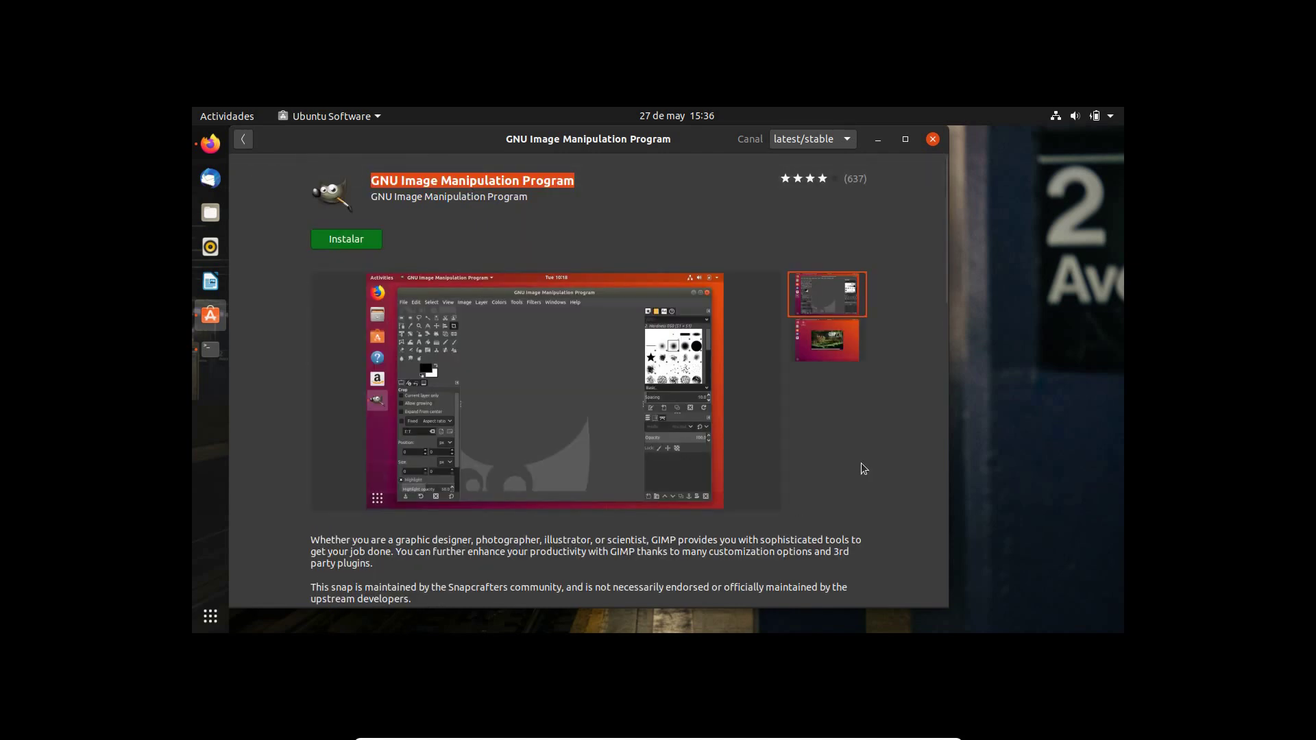
click(845, 141)
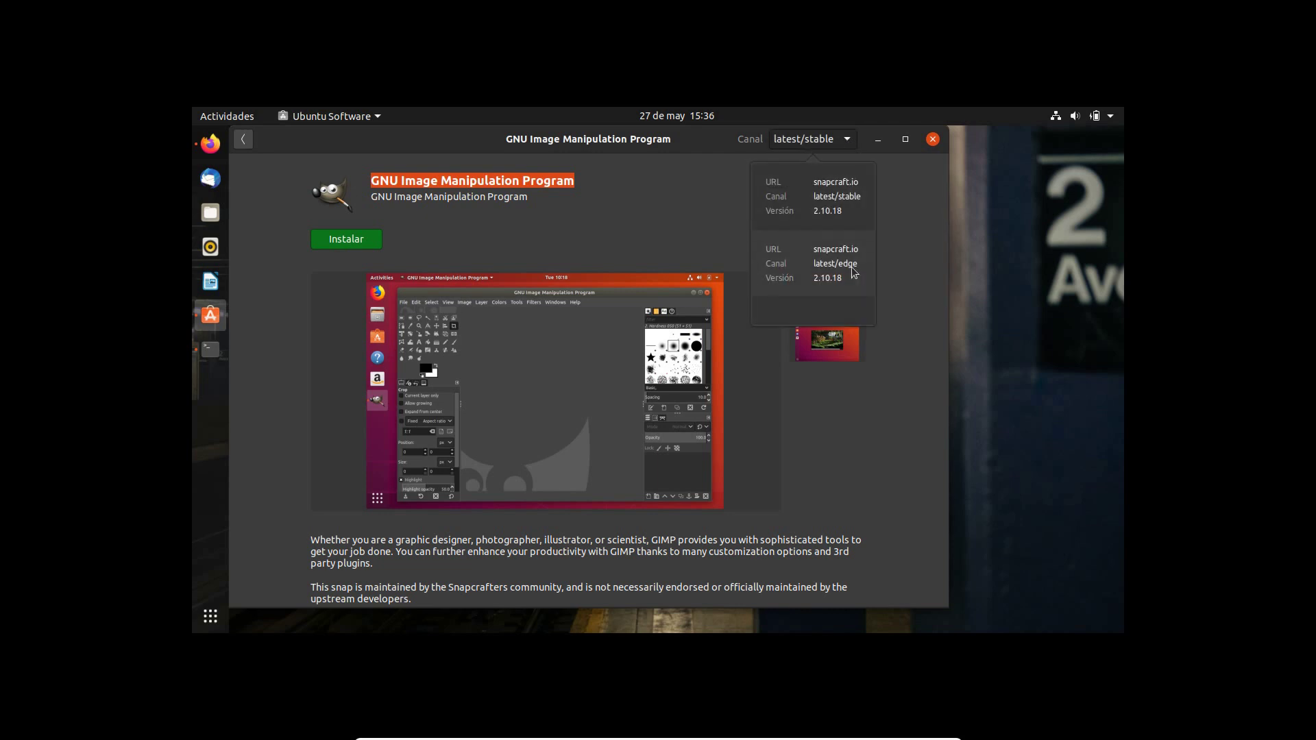
click(850, 196)
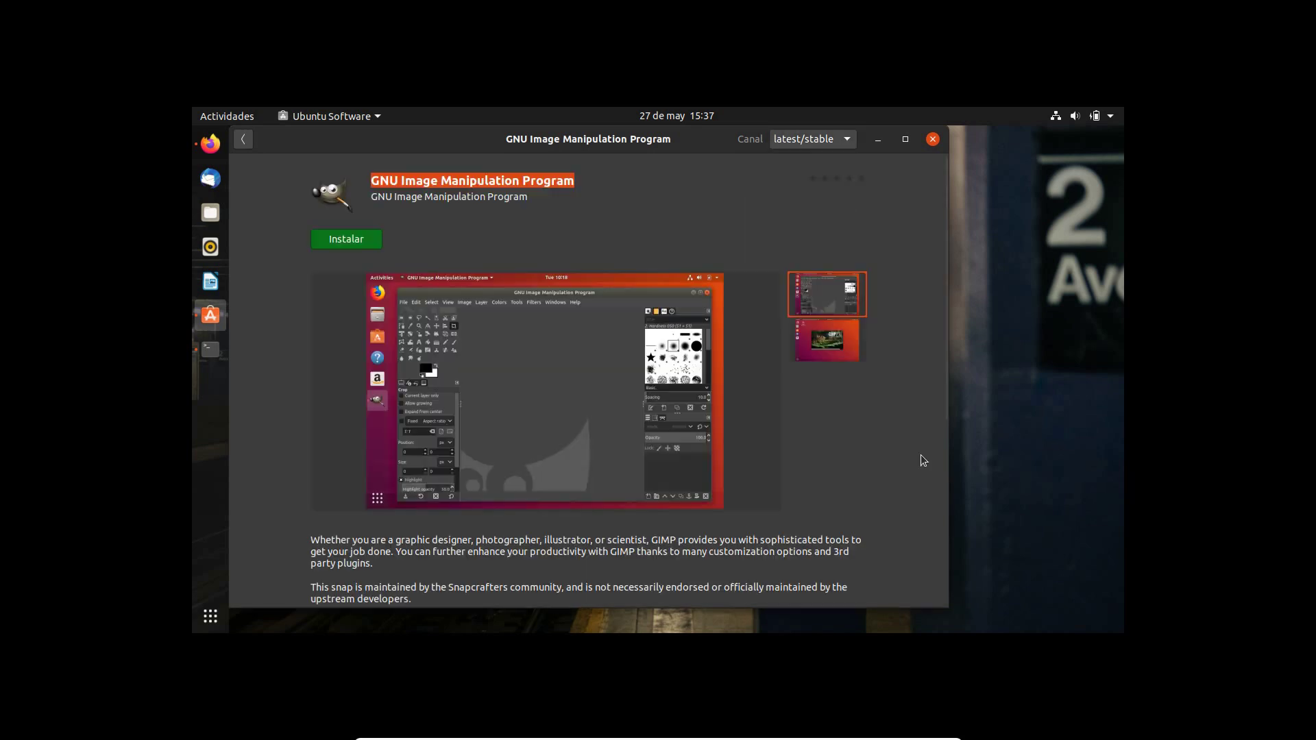
click(359, 237)
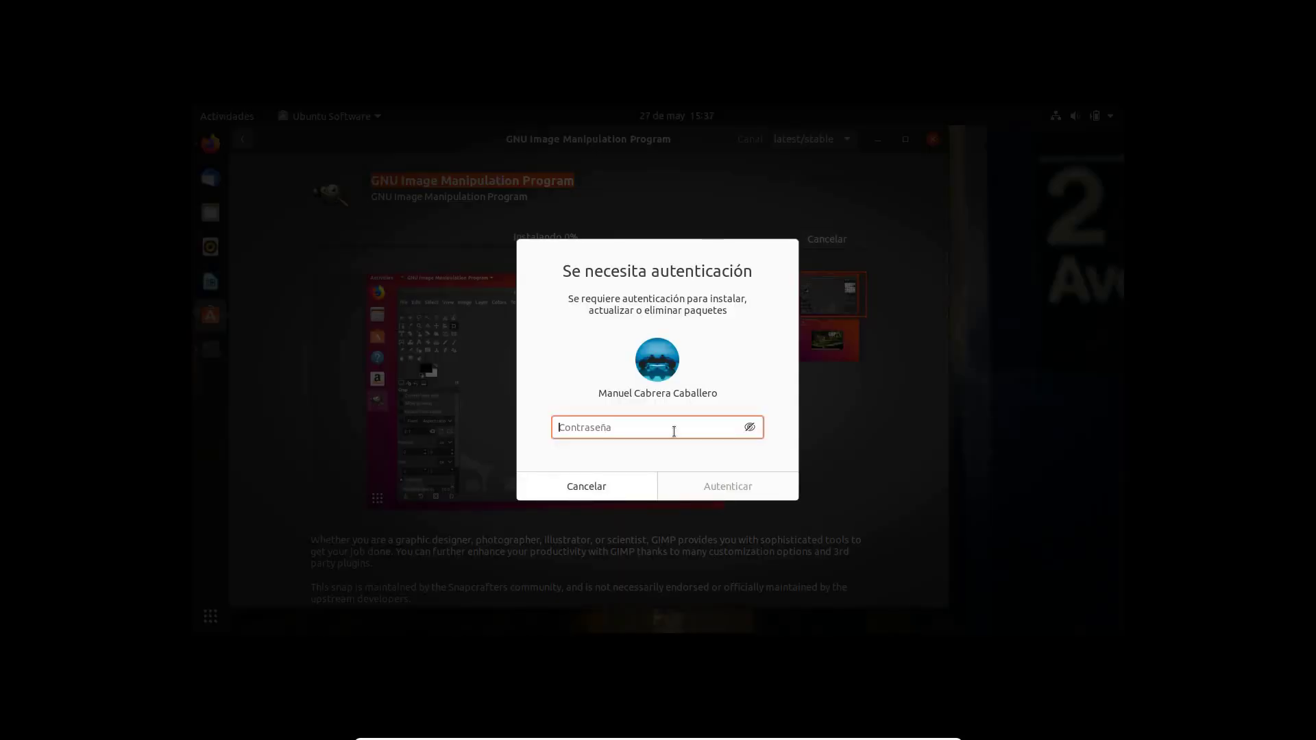
Authenticate with the account password so the GIMP 2.10.18 installation proceeds.
text(●●●●●●)
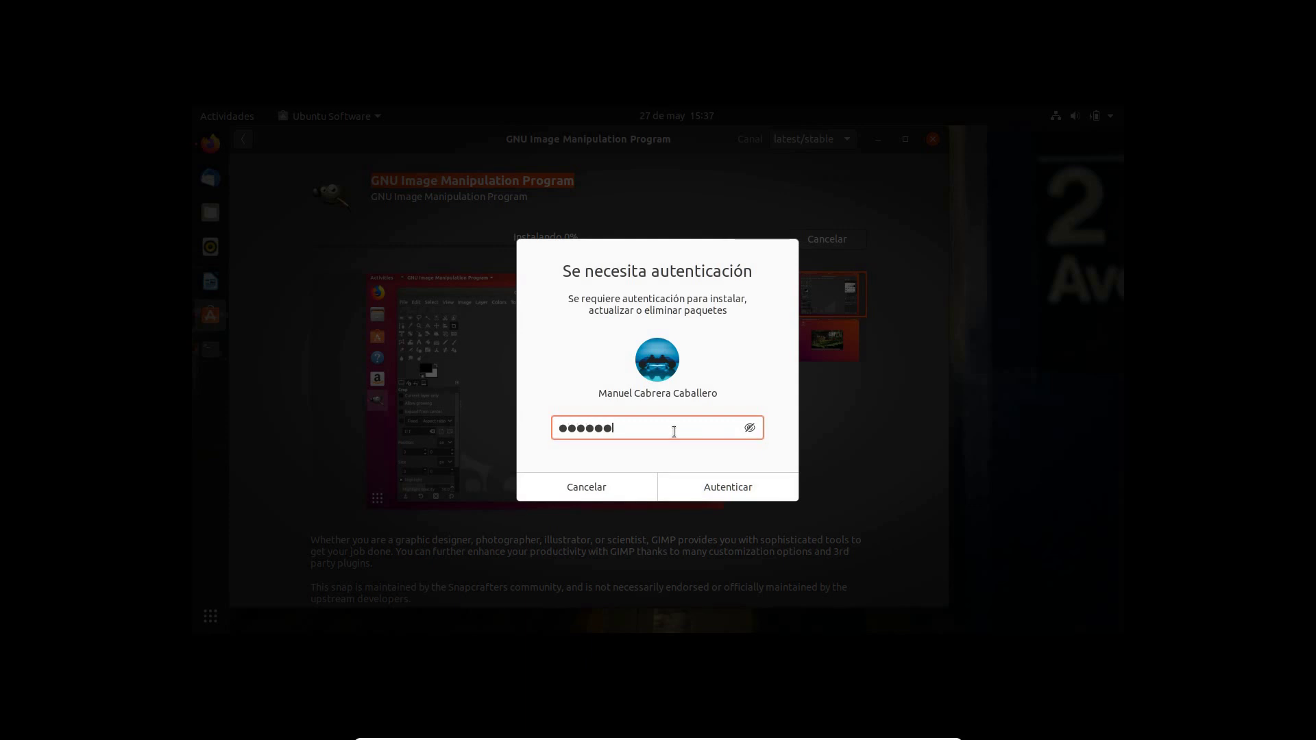
text(●●●●)
key(Return)
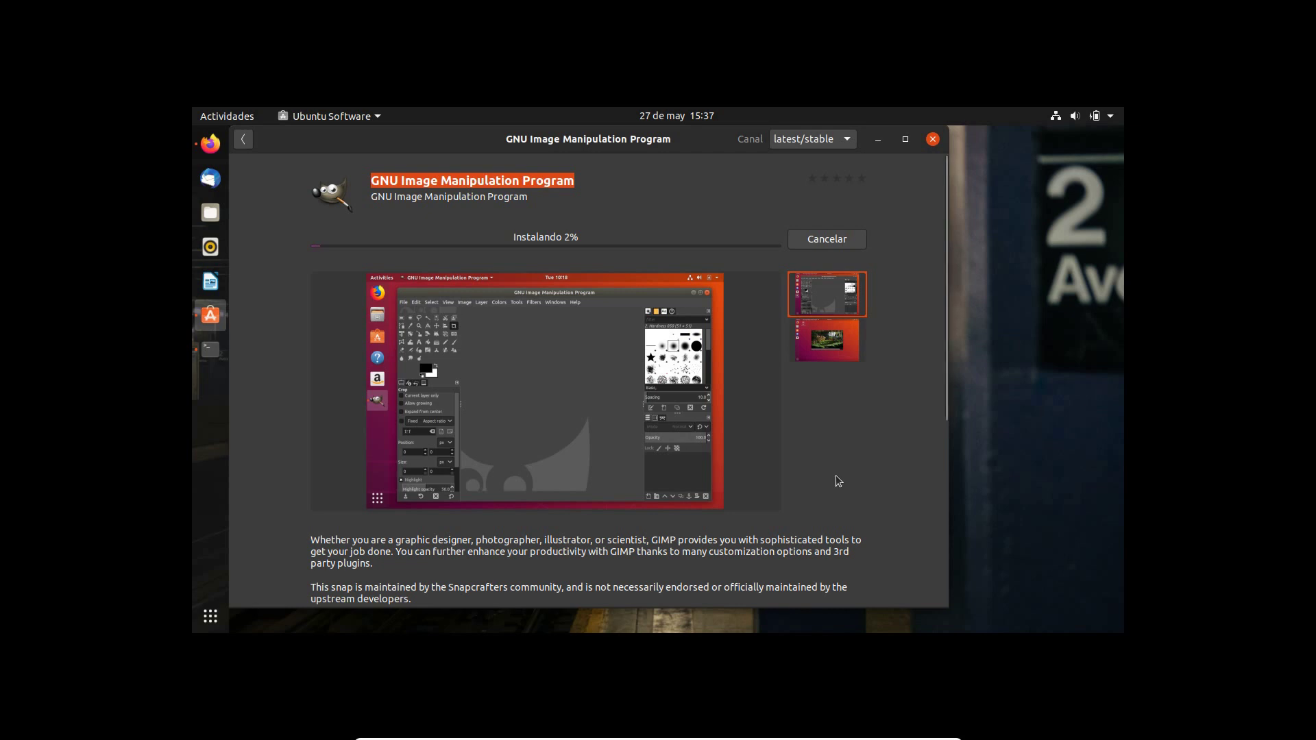
scroll(836, 477, down, 5)
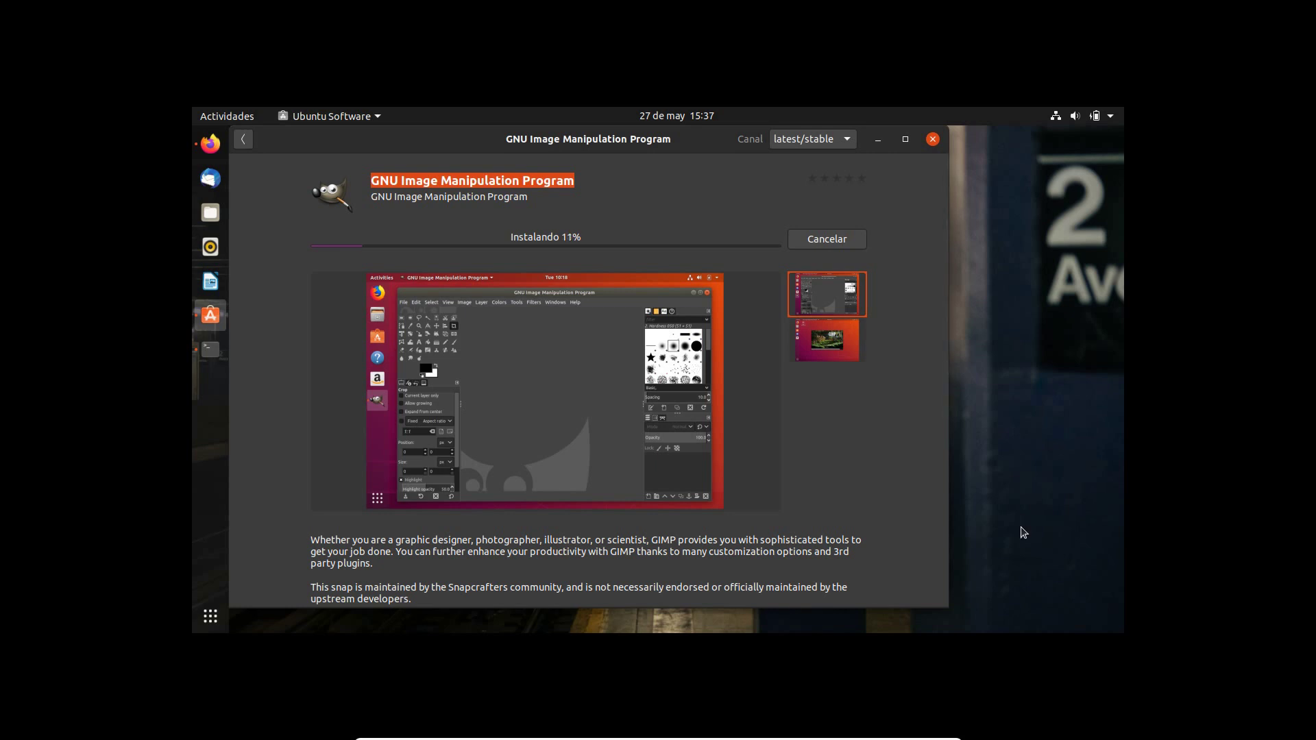
Leave VirtualBox full screen, minimize the VM window and launch GIMP from the host dock.
key(ctrl+f)
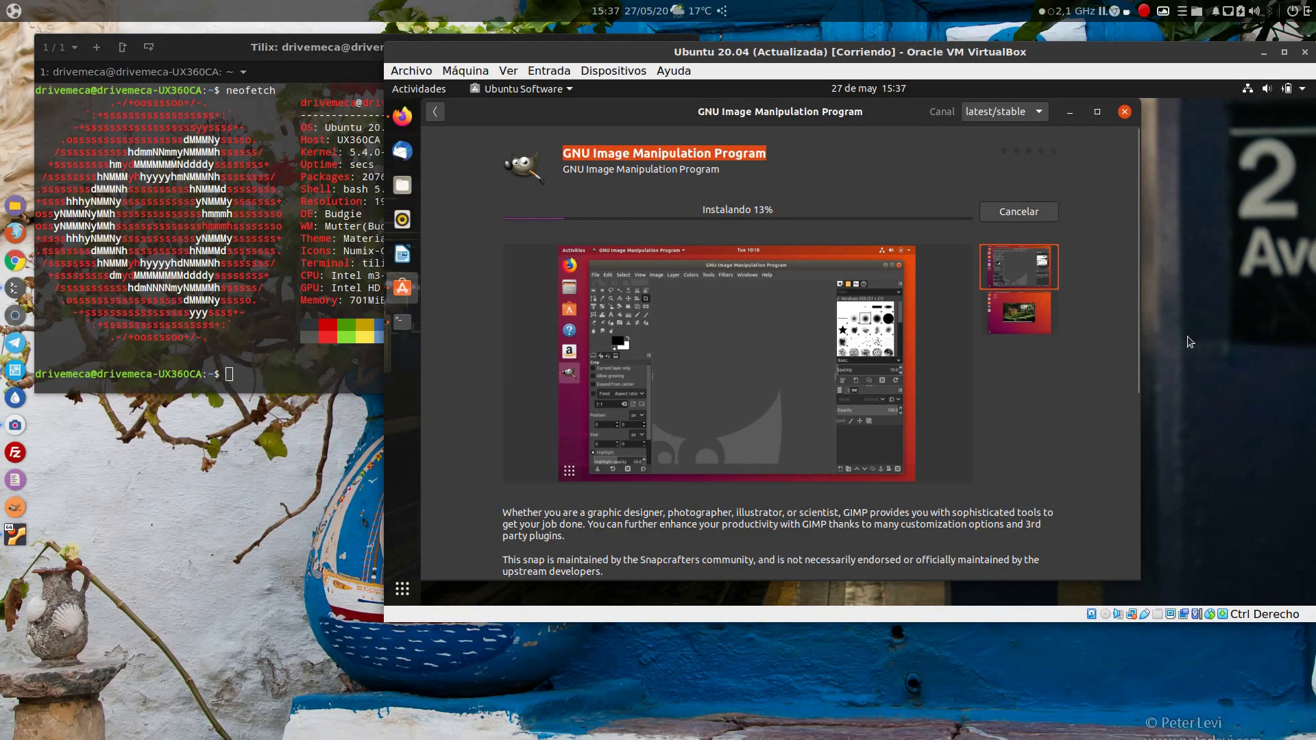
click(1263, 53)
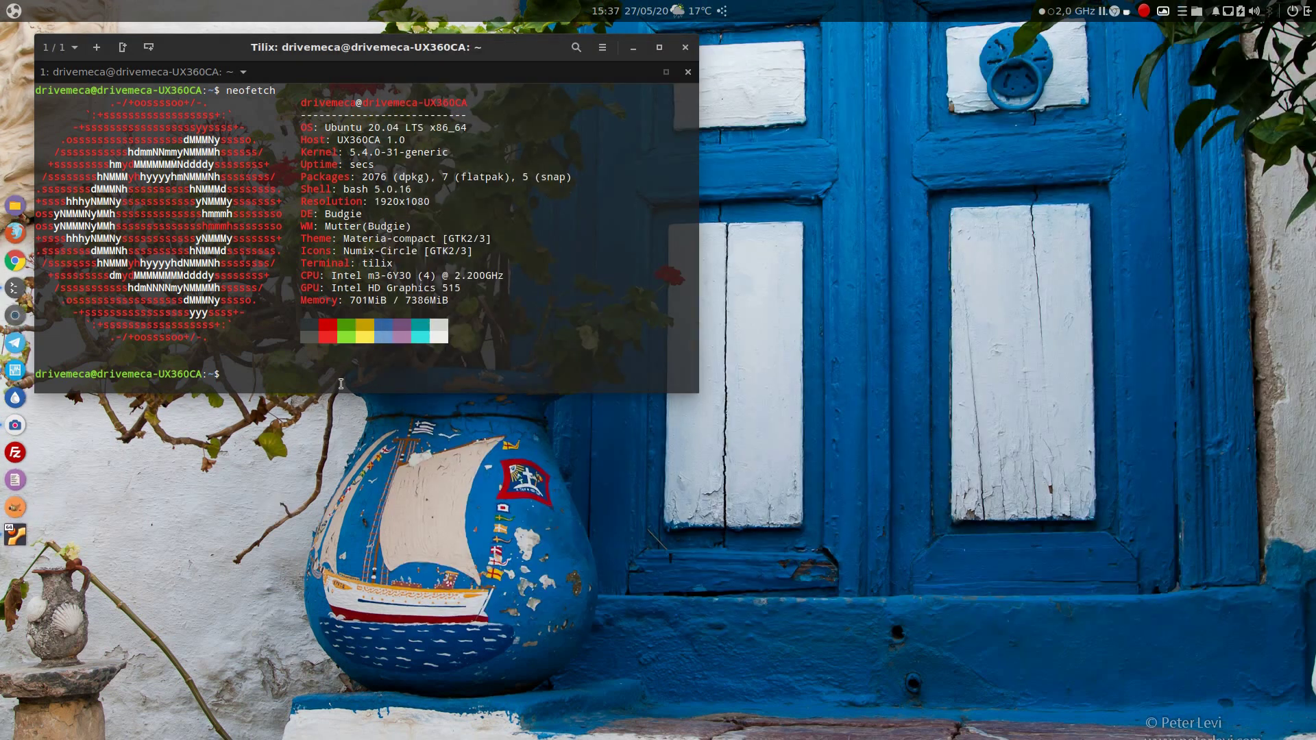
click(24, 509)
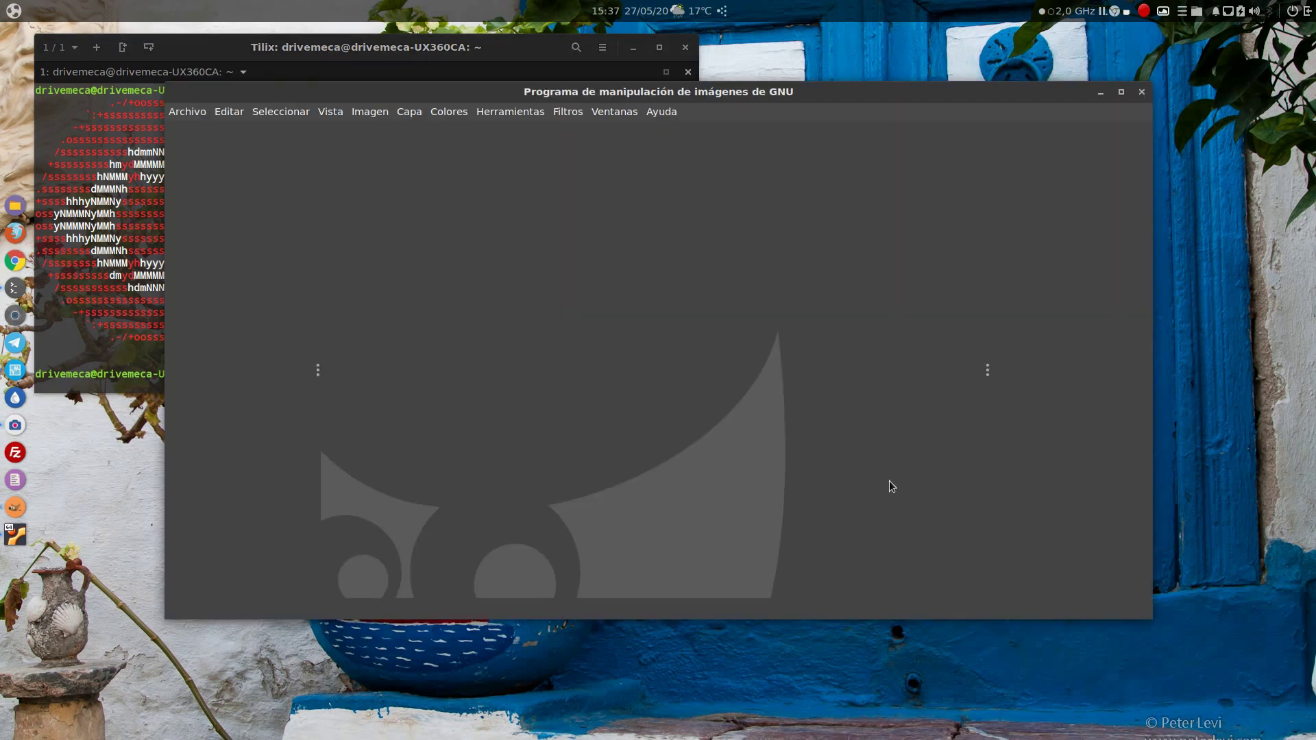
Confirm GIMP version 2.10.18 in Ayuda > Acerca de, close it, and maximize GIMP.
click(662, 113)
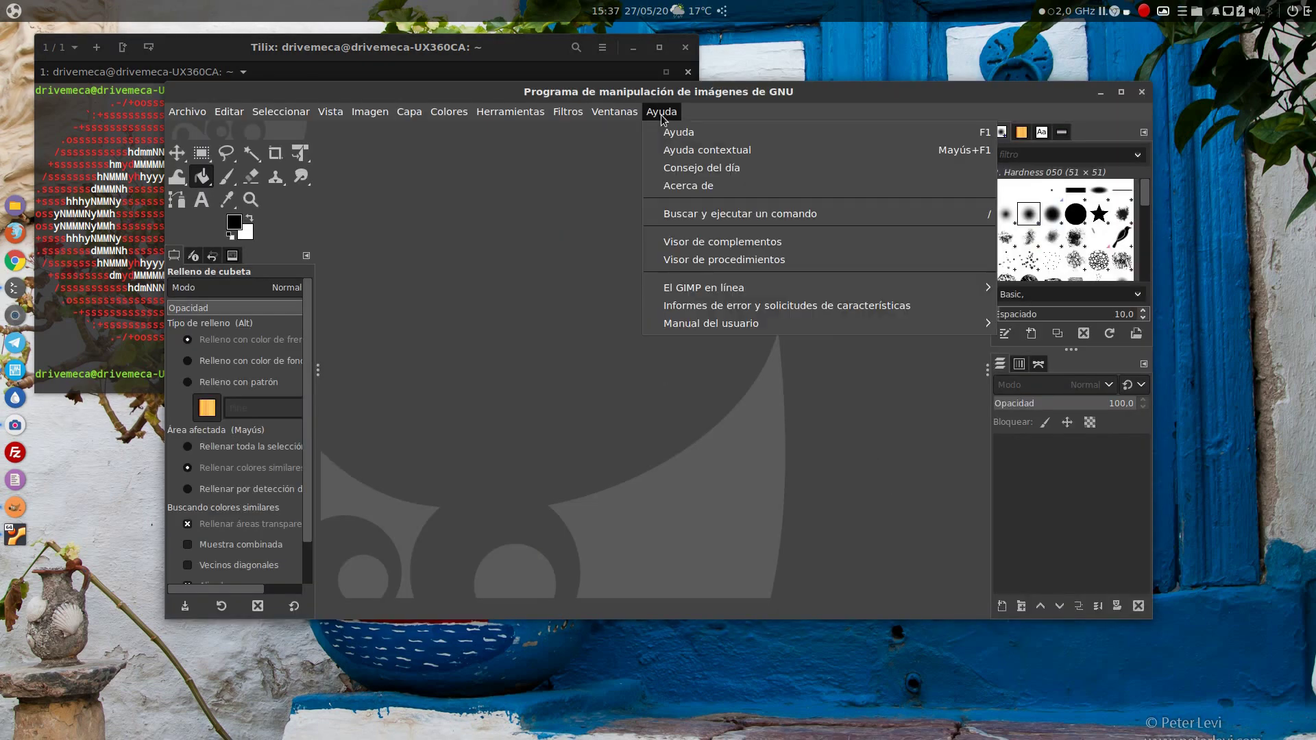
click(686, 195)
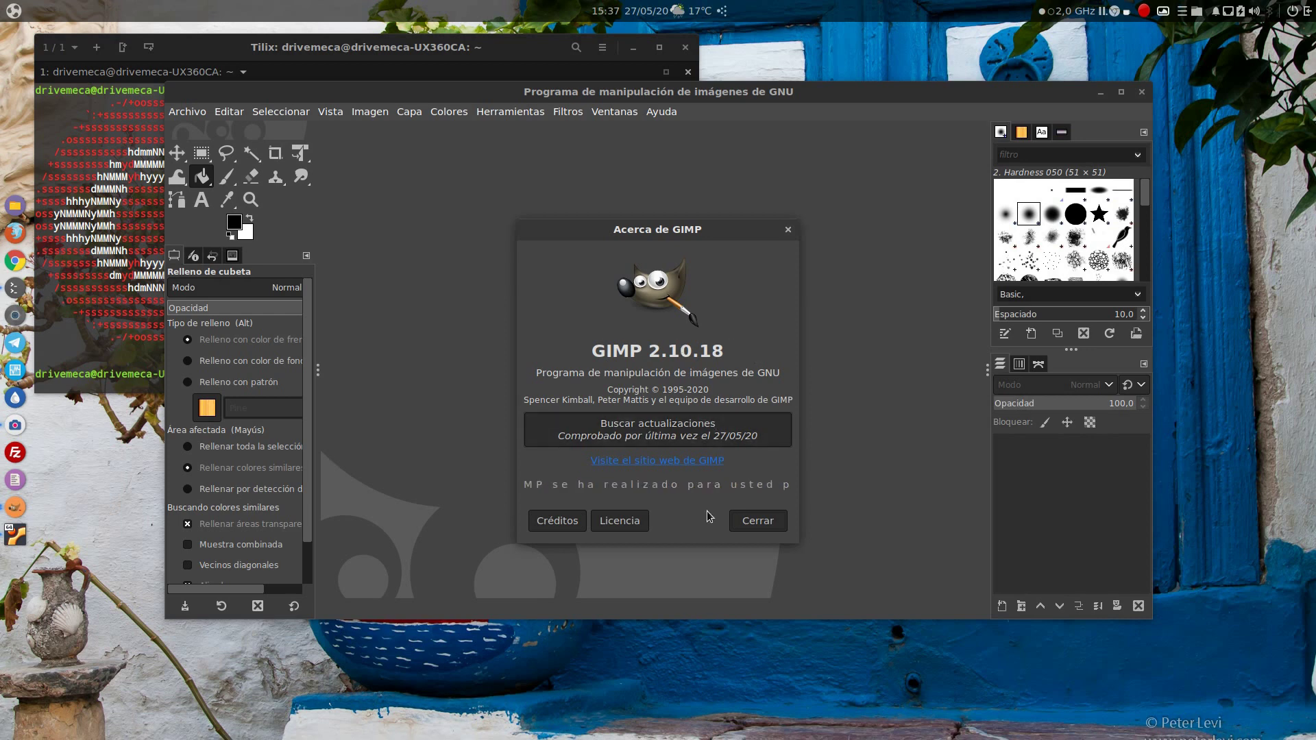
click(758, 523)
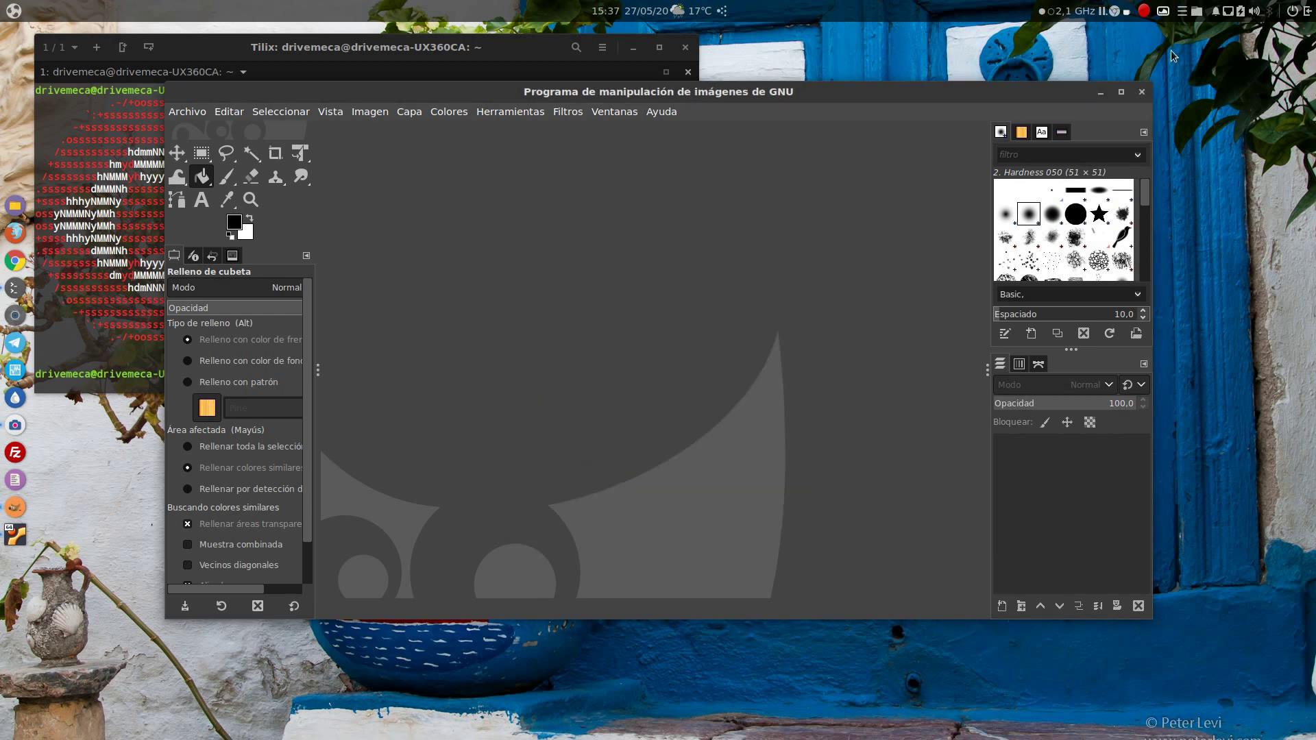
click(1121, 91)
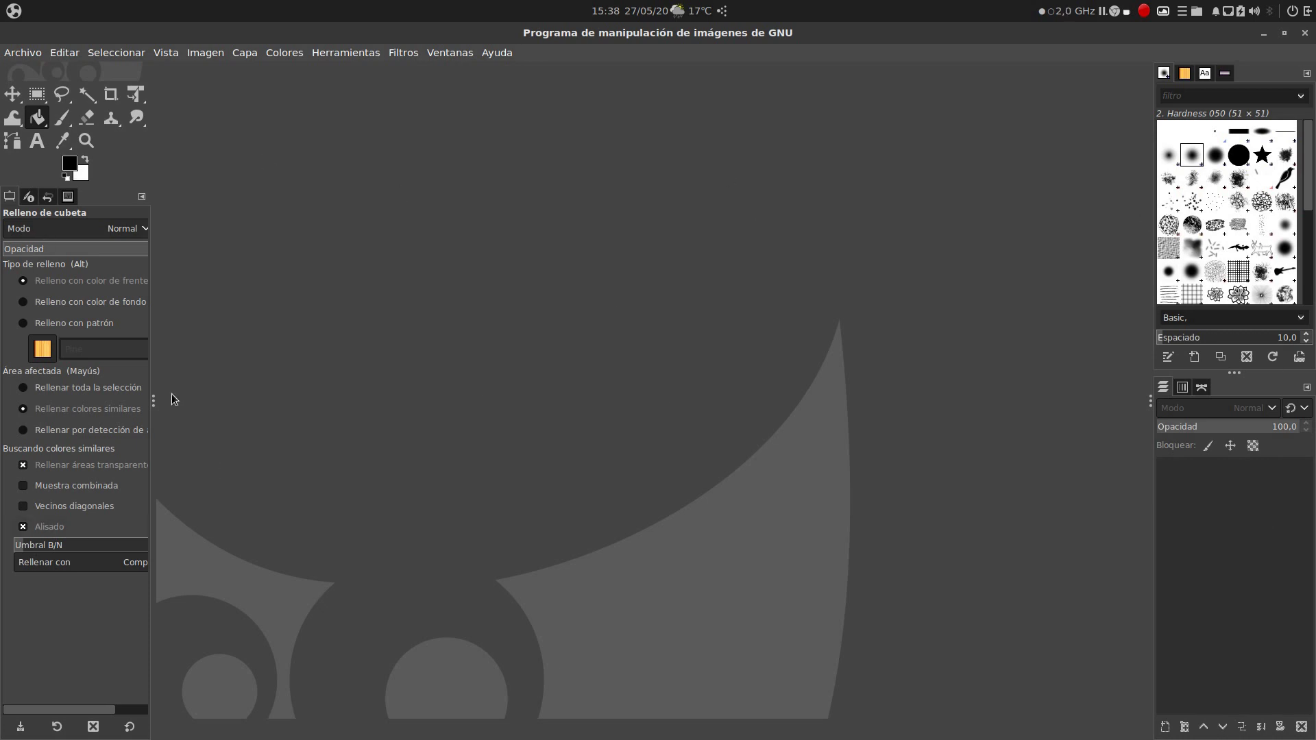
click(410, 55)
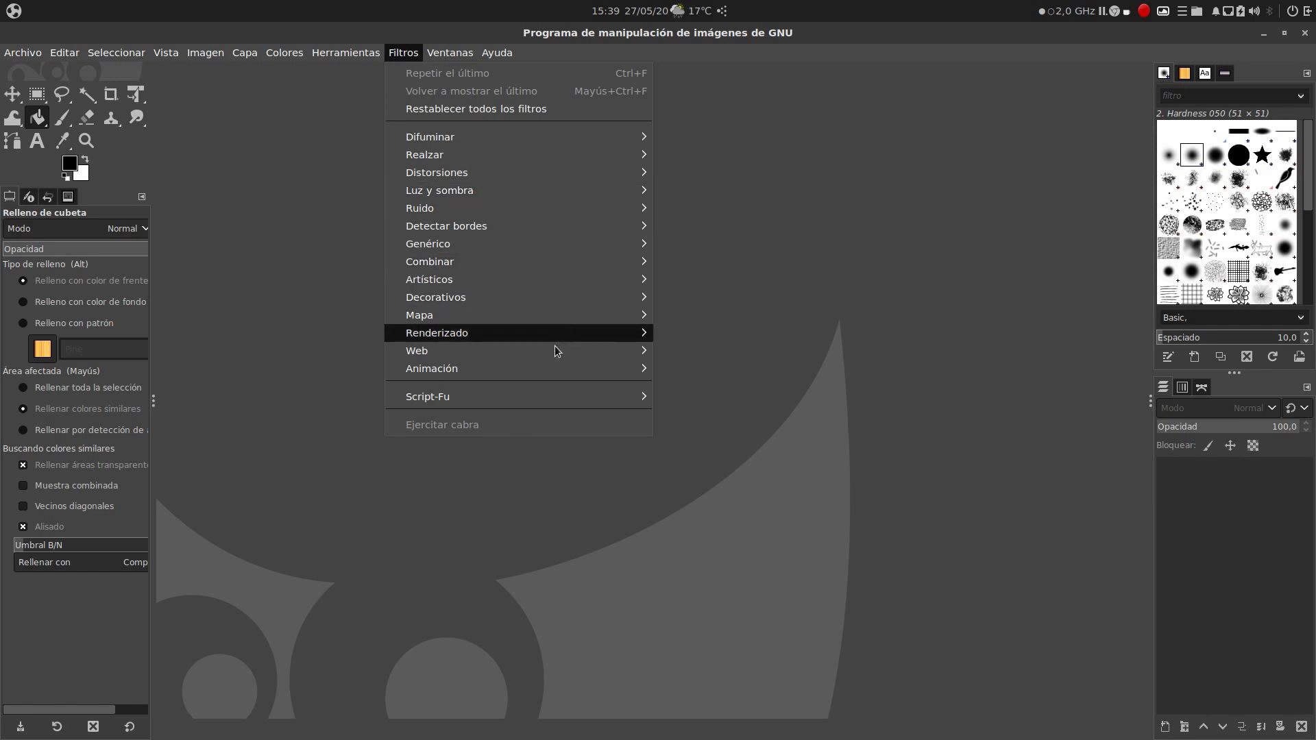
mouse_move(428, 396)
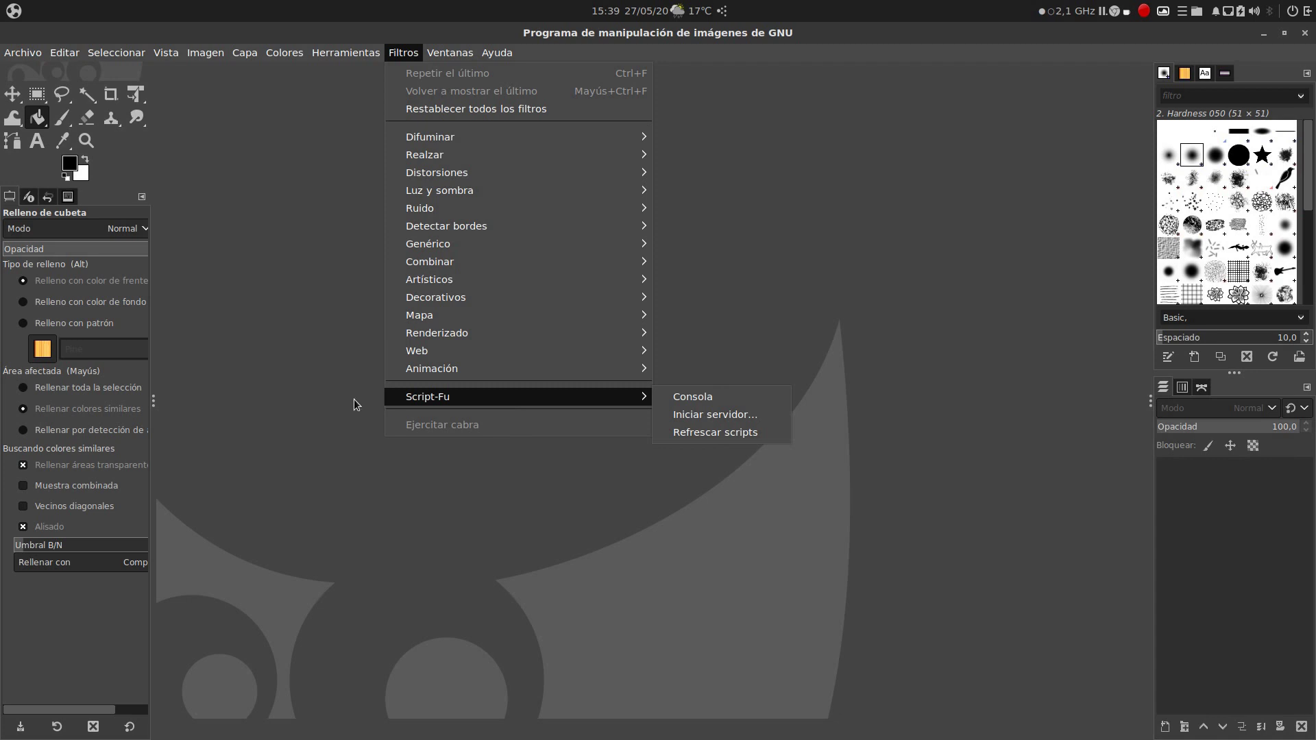
click(393, 540)
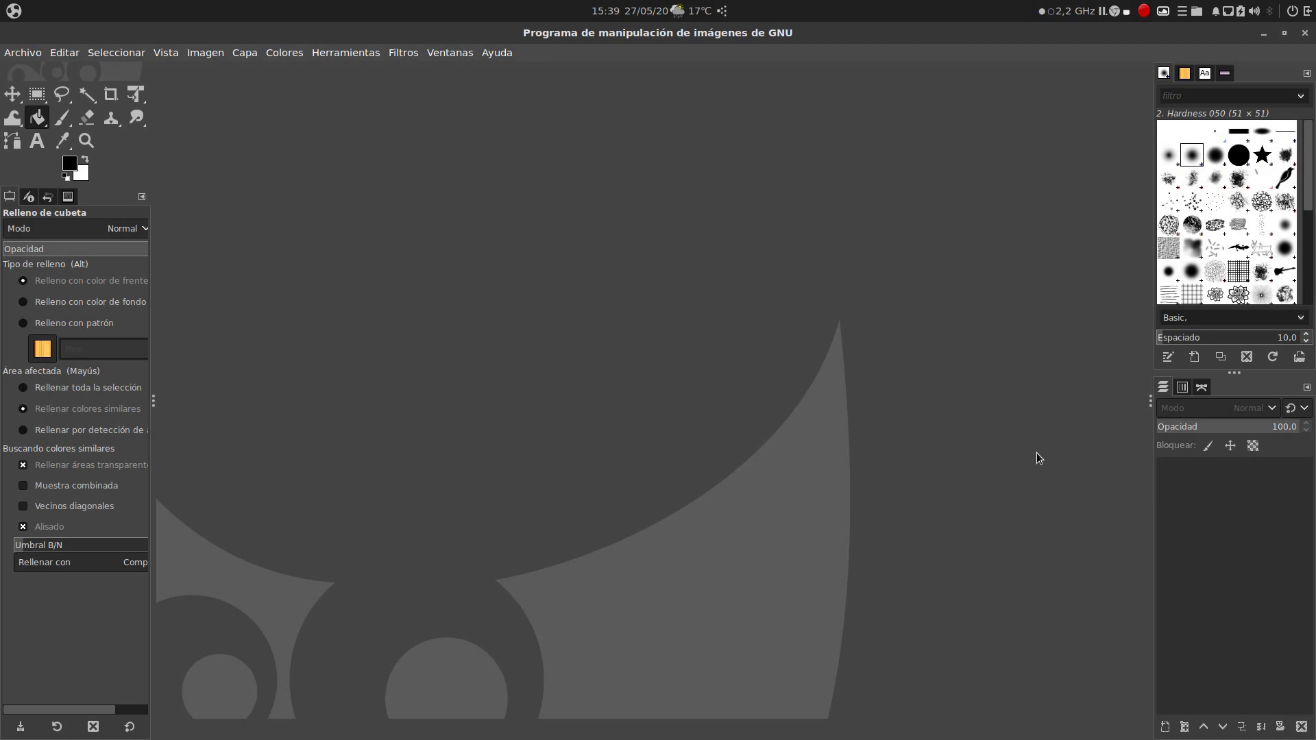
click(497, 53)
click(505, 128)
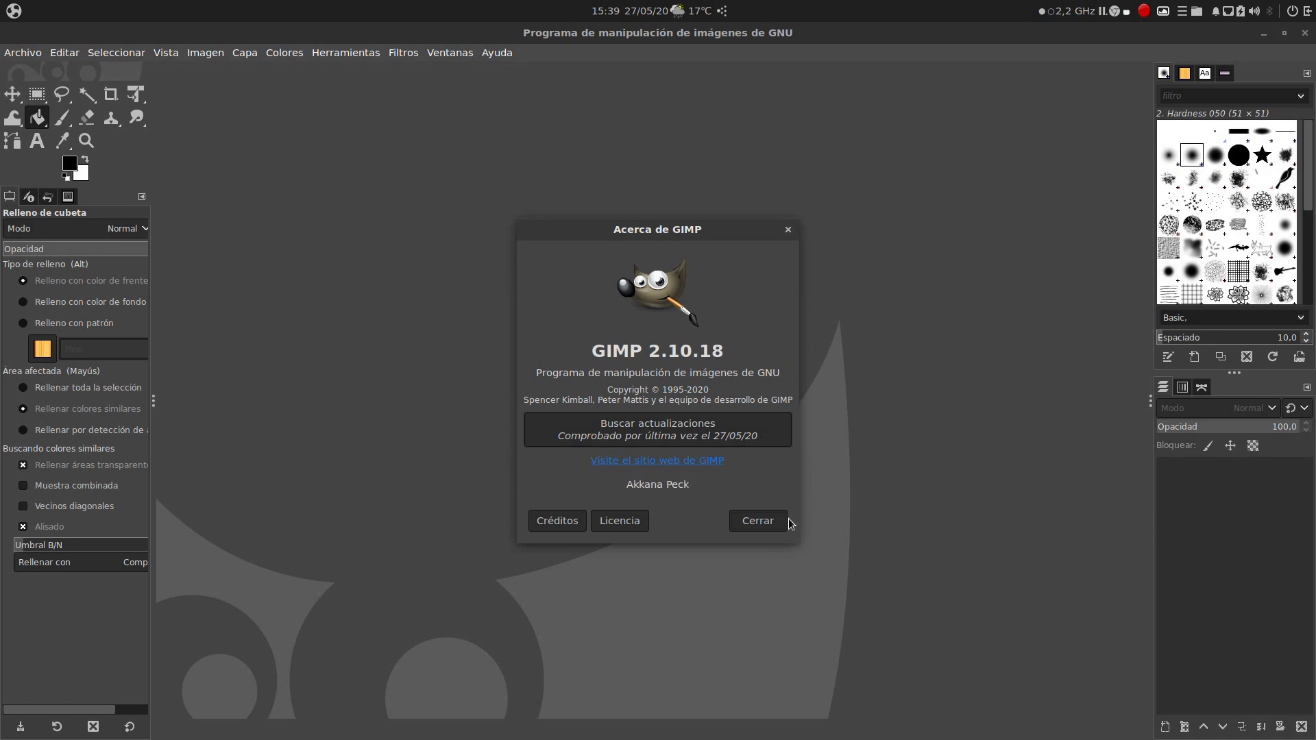
click(762, 523)
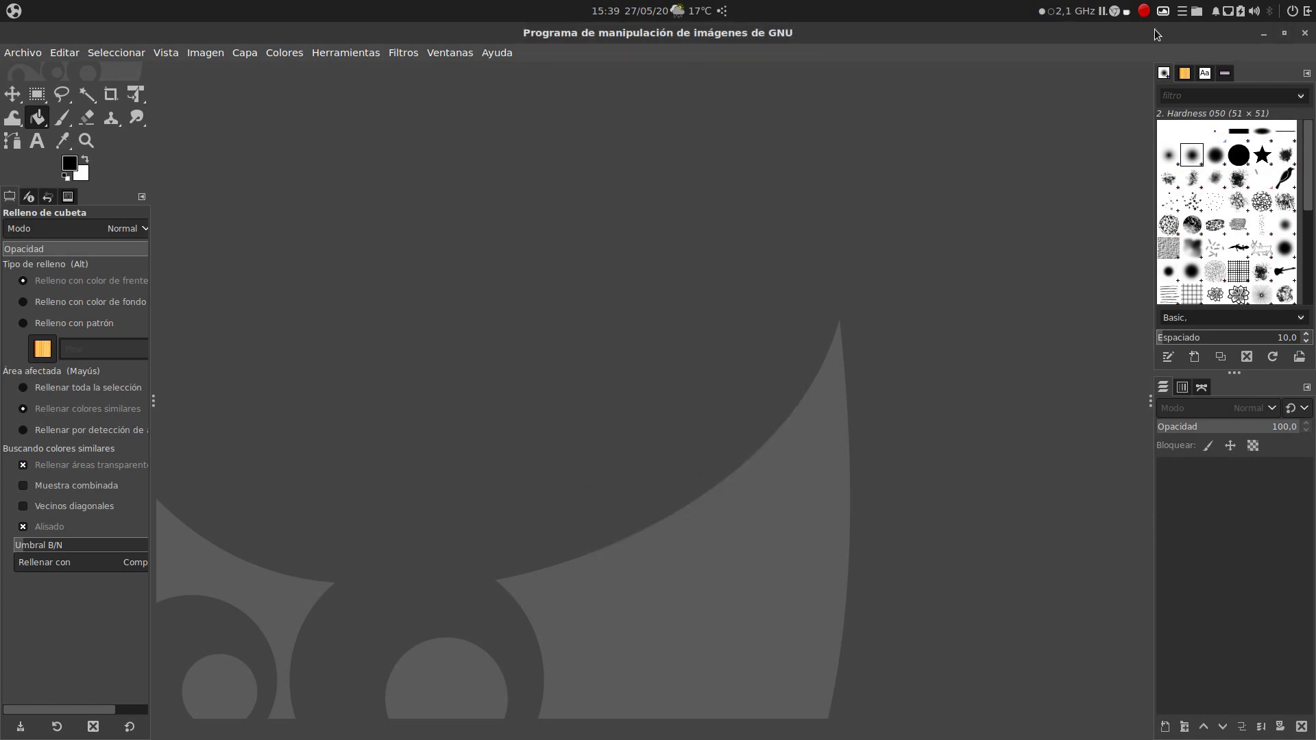
Minimize GIMP, bring up the VirtualBox guest window, then minimize it too.
click(1263, 34)
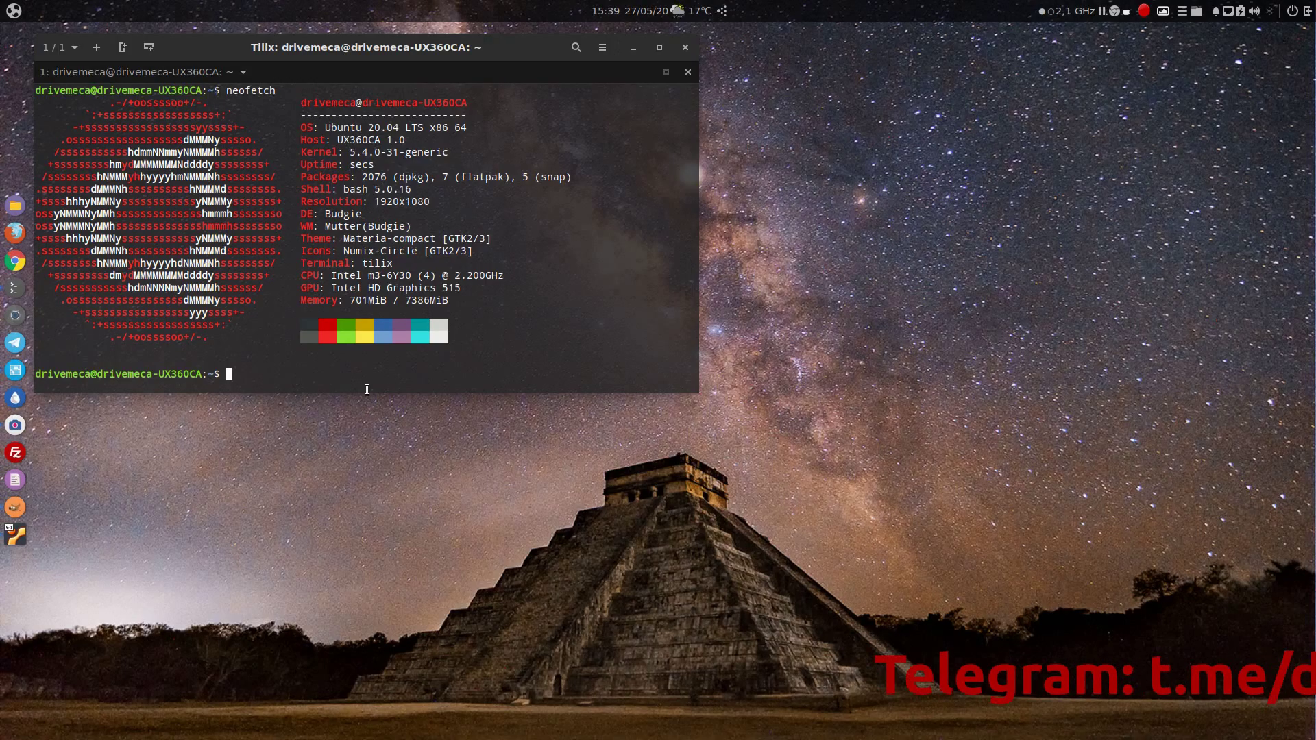
click(27, 541)
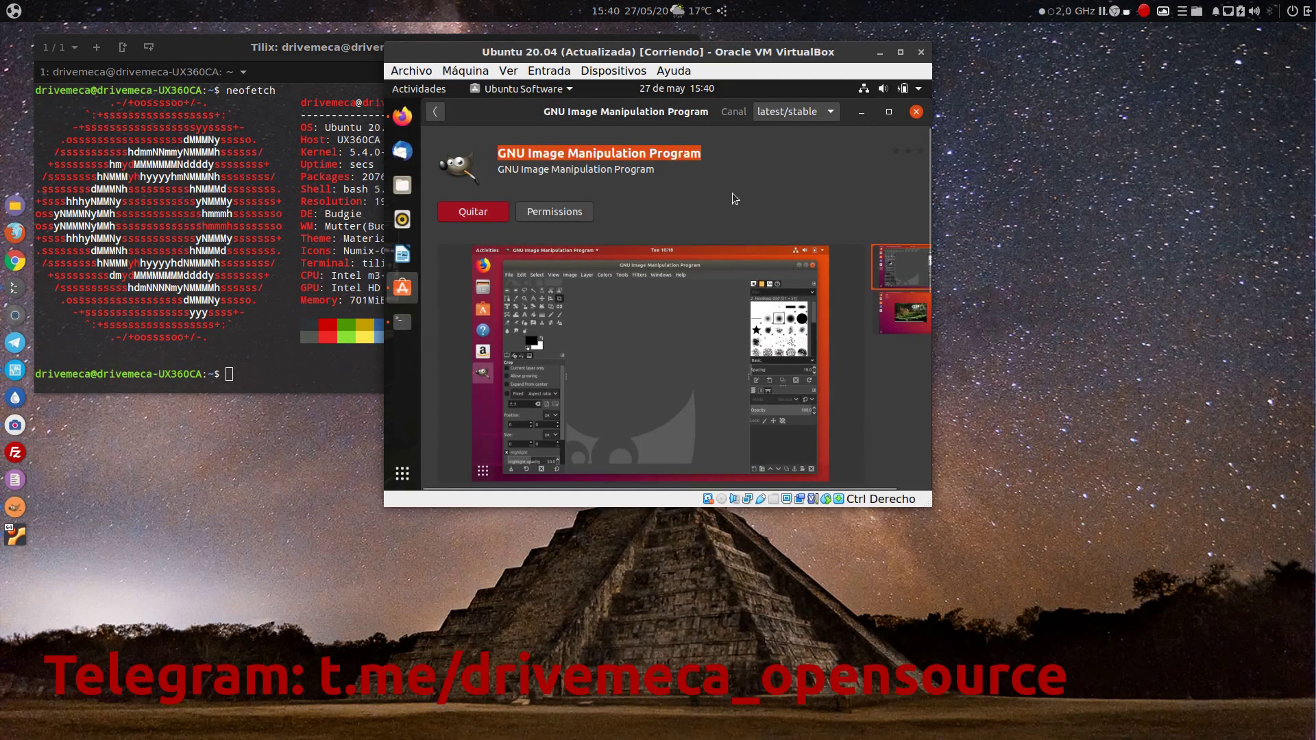
click(881, 55)
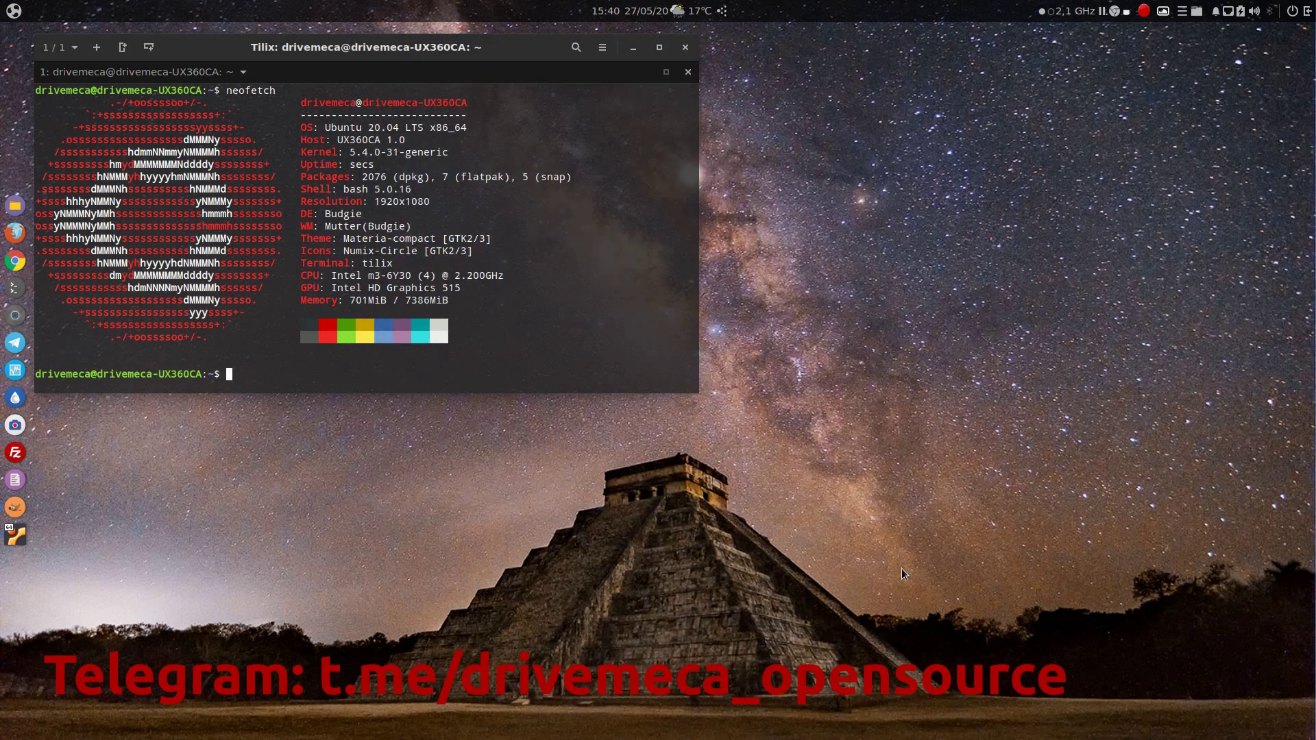